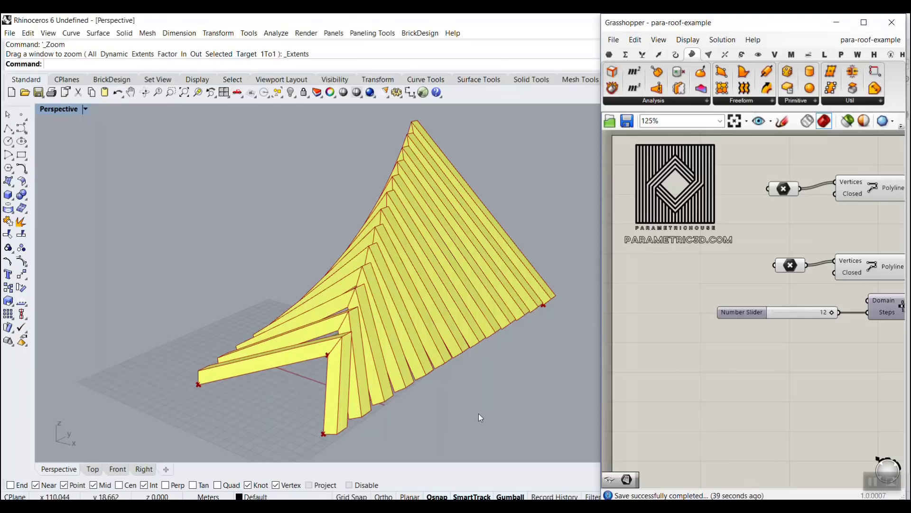
# Reshape the roof by gumball-moving its two sets of corner points along Z
pyautogui.moveTo(454, 409); pyautogui.dragTo(456, 189, button='right')
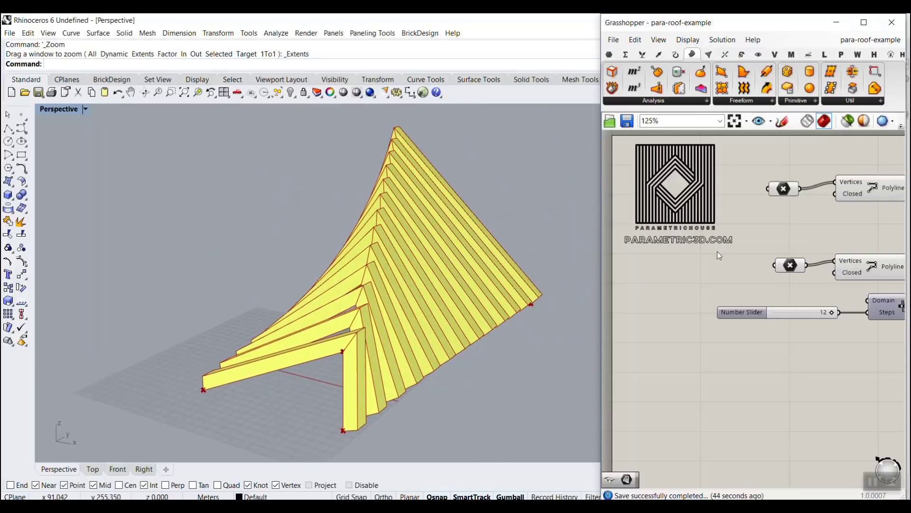
pyautogui.click(784, 189)
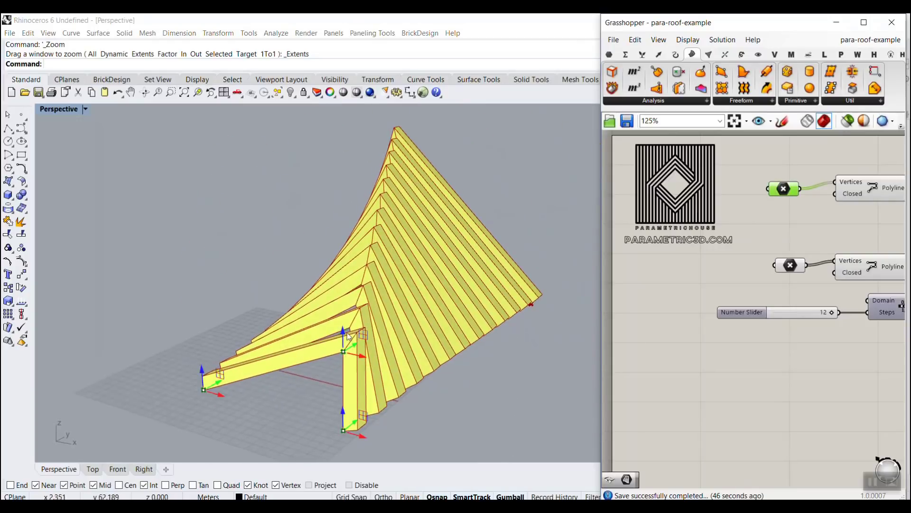
pyautogui.moveTo(349, 336)
pyautogui.mouseDown()
pyautogui.moveTo(349, 345)
pyautogui.moveTo(350, 332)
pyautogui.mouseUp()
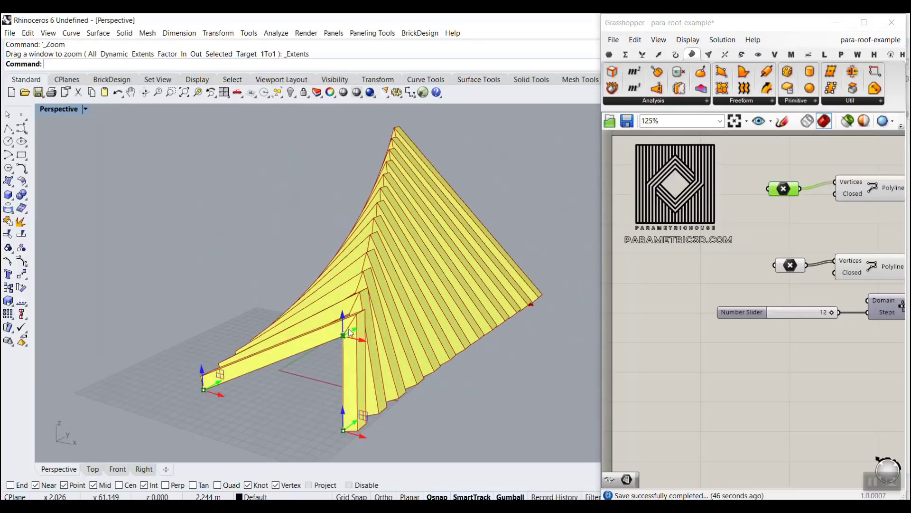
pyautogui.moveTo(350, 332)
pyautogui.mouseDown(button='right')
pyautogui.moveTo(371, 322)
pyautogui.moveTo(347, 328)
pyautogui.mouseUp(button='right')
pyautogui.click(790, 265)
pyautogui.moveTo(333, 285); pyautogui.dragTo(278, 296, button='right')
pyautogui.scroll(-3, 278, 296)
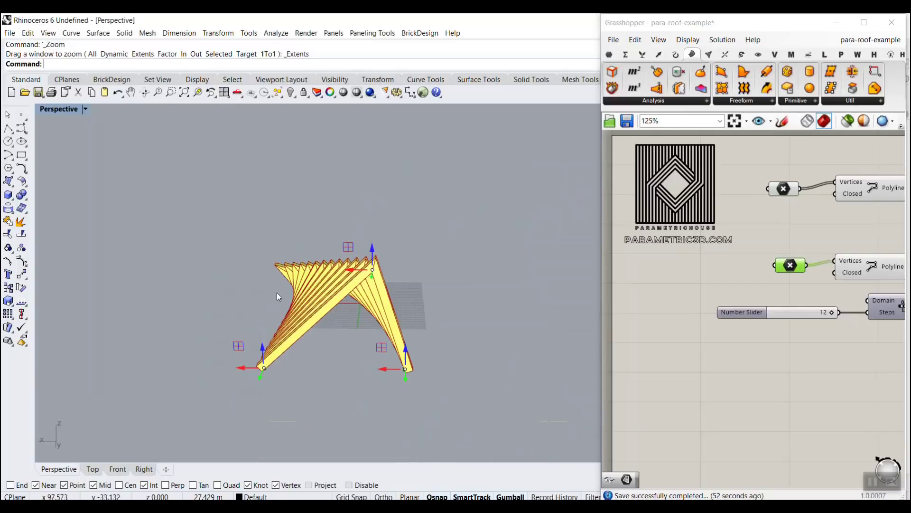
pyautogui.moveTo(372, 258); pyautogui.dragTo(373, 292)
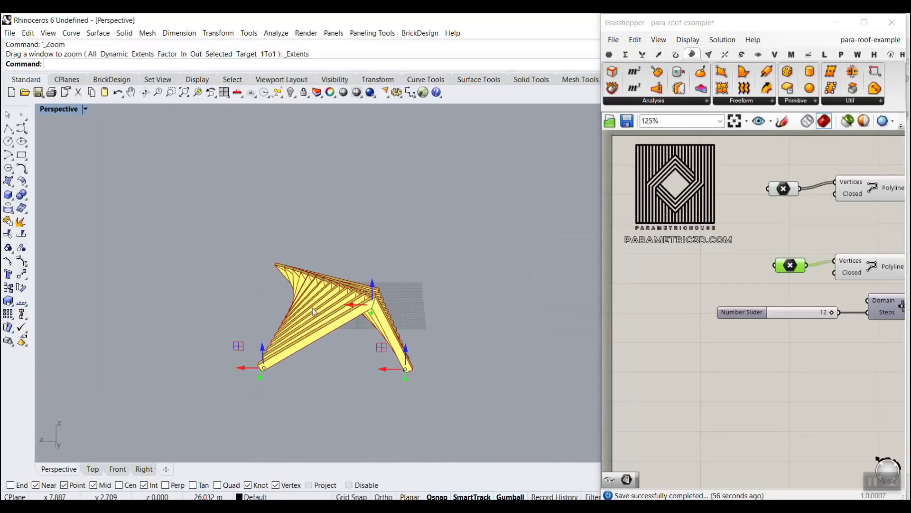
pyautogui.moveTo(314, 311); pyautogui.dragTo(389, 309, button='right')
# Lower the beam-count slider from 12 to 11 in the Grasshopper definition
pyautogui.click(799, 292)
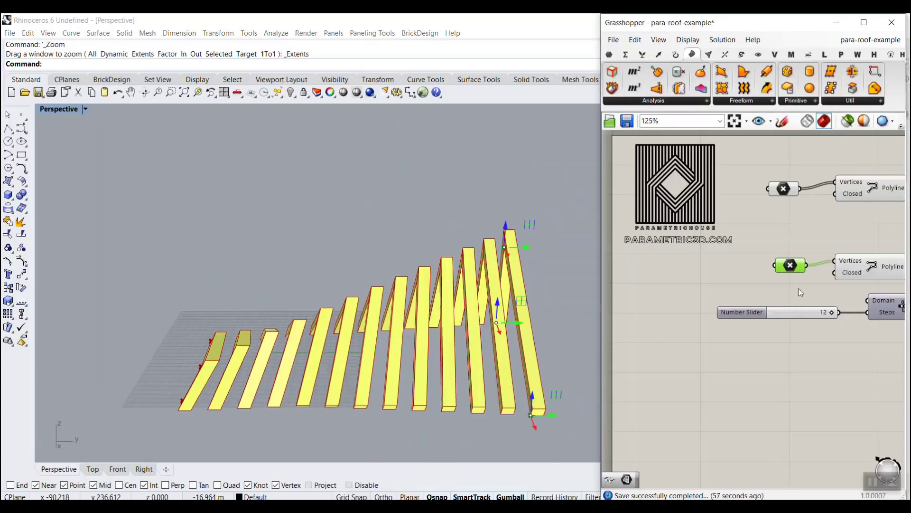
pyautogui.scroll(5, 734, 289)
pyautogui.moveTo(729, 287); pyautogui.dragTo(708, 288)
pyautogui.moveTo(399, 322); pyautogui.dragTo(436, 321, button='right')
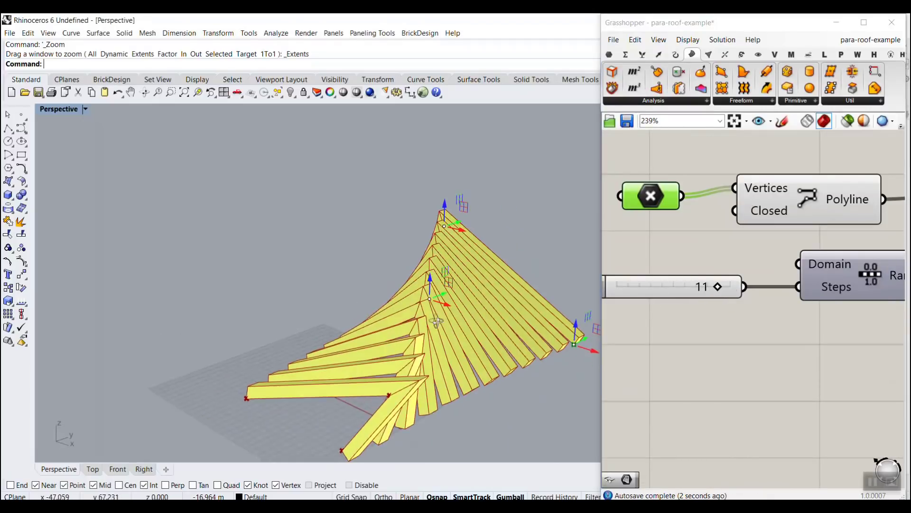
# Drag the 7.10 slider down to 2.91 and the 7.35 slider down to 4.47
pyautogui.moveTo(769, 293); pyautogui.dragTo(702, 292, button='right')
pyautogui.scroll(-4, 695, 295)
pyautogui.scroll(6, 722, 285)
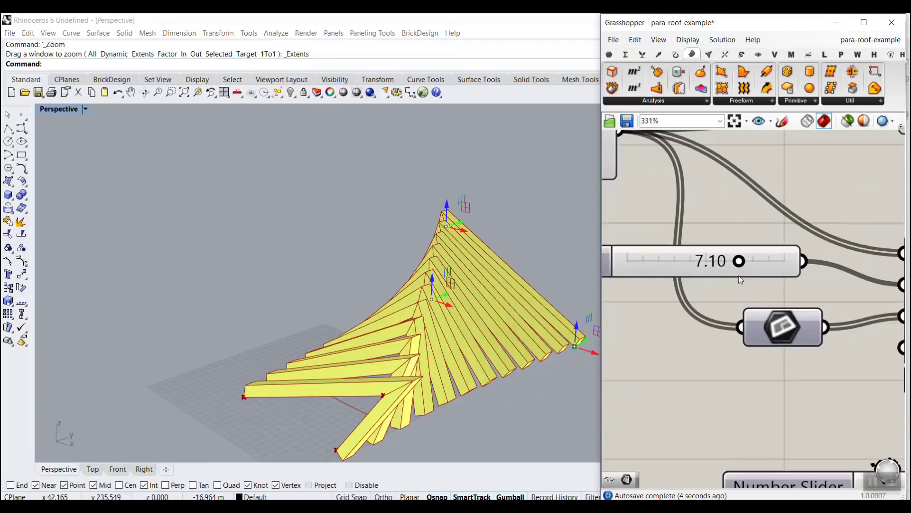
pyautogui.moveTo(745, 263); pyautogui.dragTo(679, 261)
pyautogui.scroll(-4, 748, 336)
pyautogui.scroll(3, 779, 321)
pyautogui.moveTo(775, 312); pyautogui.dragTo(736, 313)
pyautogui.moveTo(361, 284); pyautogui.dragTo(378, 316, button='right')
pyautogui.scroll(3, 377, 316)
pyautogui.scroll(-5, 706, 312)
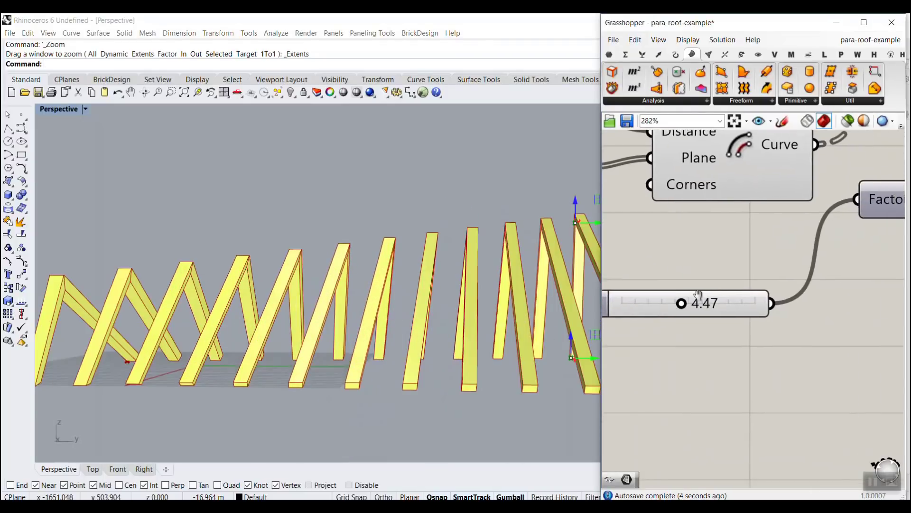
pyautogui.scroll(3, 748, 284)
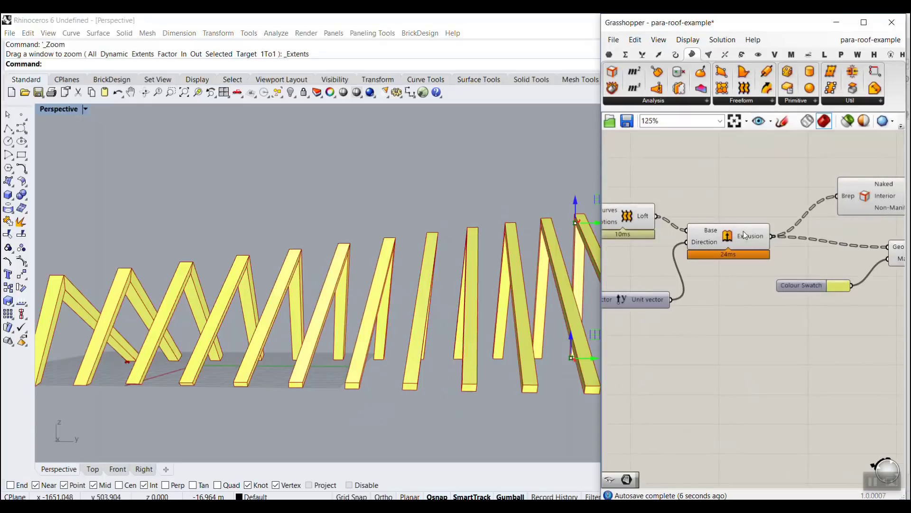
# Bake the Extrusion beams into Rhino and minimize Grasshopper to view them
pyautogui.rightClick(743, 233)
pyautogui.click(758, 251)
pyautogui.click(770, 359)
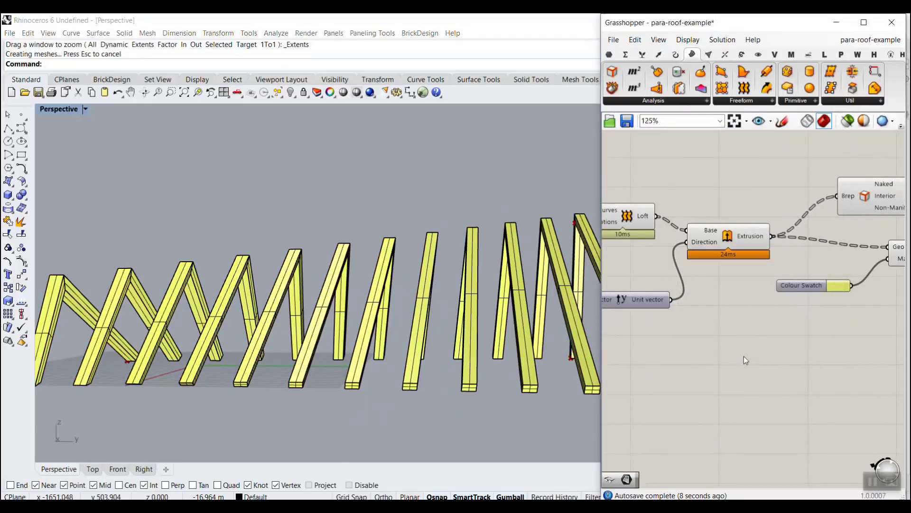
pyautogui.click(836, 22)
pyautogui.moveTo(222, 287); pyautogui.dragTo(458, 307, button='right')
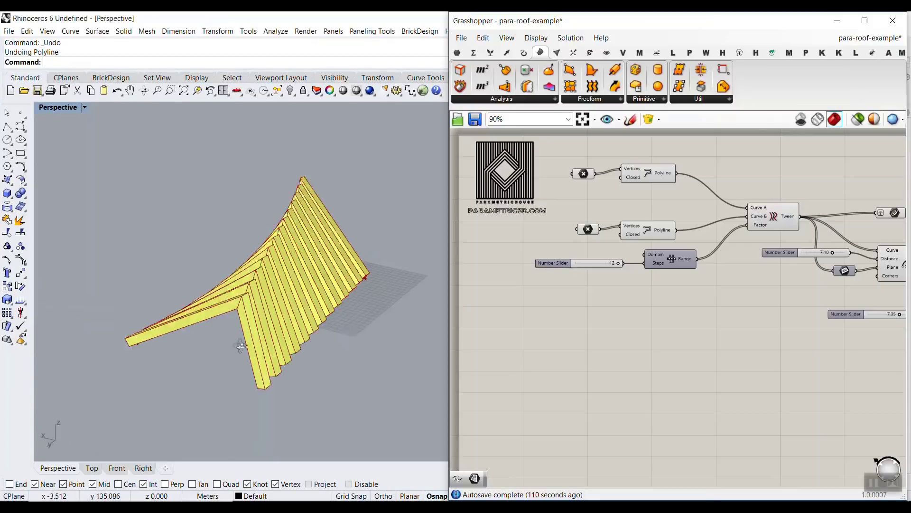
# Close the Grasshopper window, leaving an empty Perspective grid to orbit and zoom
pyautogui.moveTo(228, 308); pyautogui.dragTo(308, 317, button='right')
pyautogui.scroll(3, 304, 320)
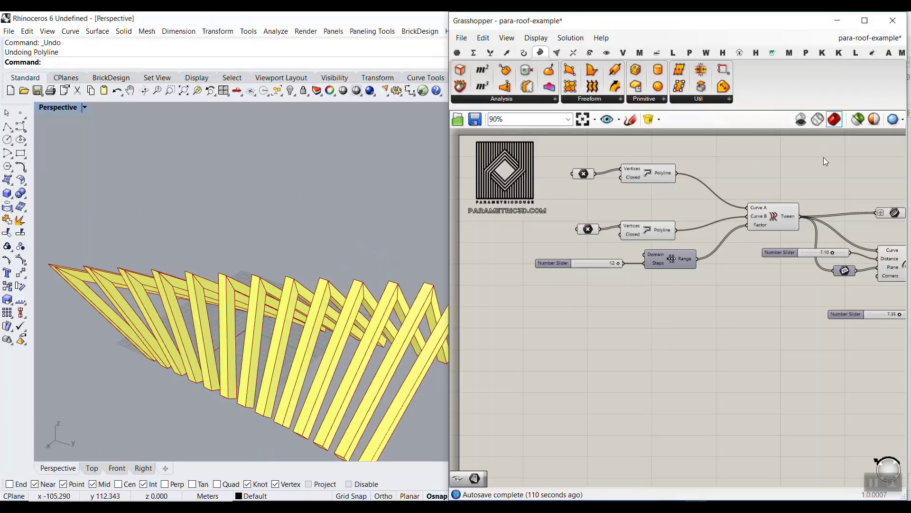
pyautogui.moveTo(833, 154)
pyautogui.mouseDown()
pyautogui.moveTo(858, 113)
pyautogui.moveTo(873, 51)
pyautogui.mouseUp()
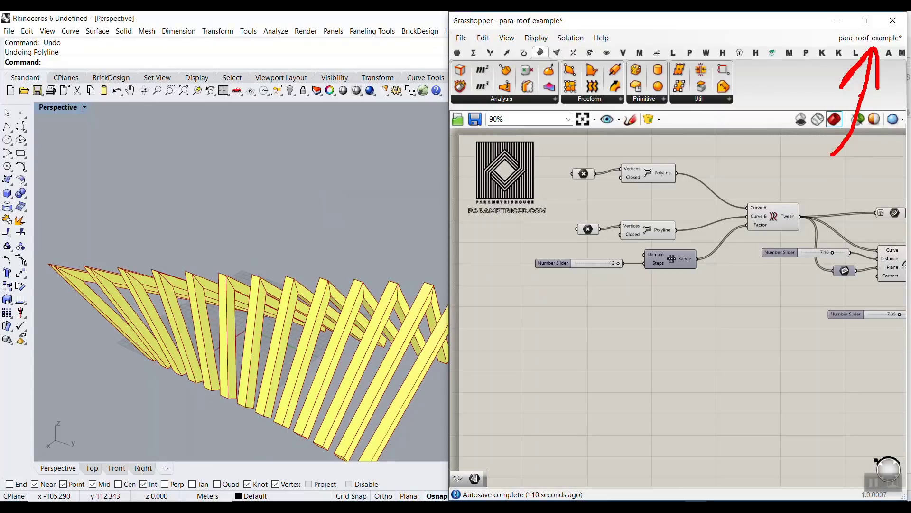
pyautogui.press('Escape')
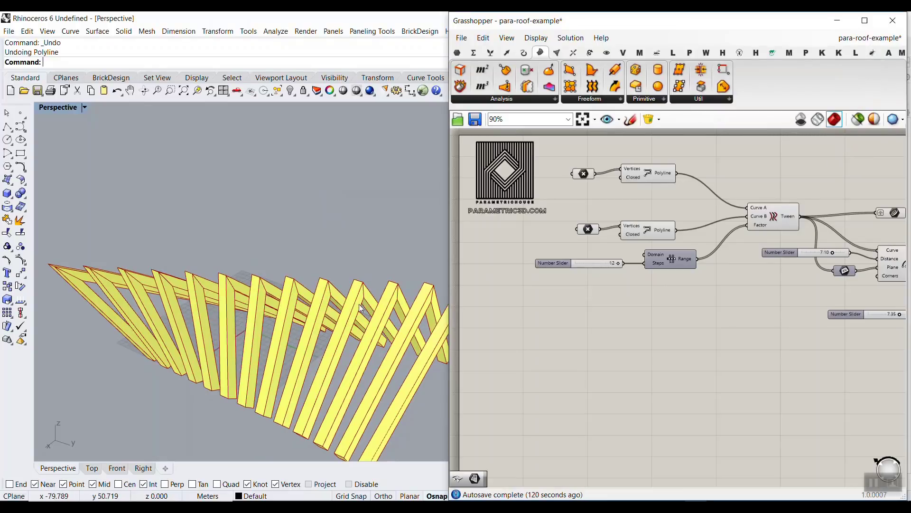
pyautogui.moveTo(847, 147); pyautogui.dragTo(868, 58)
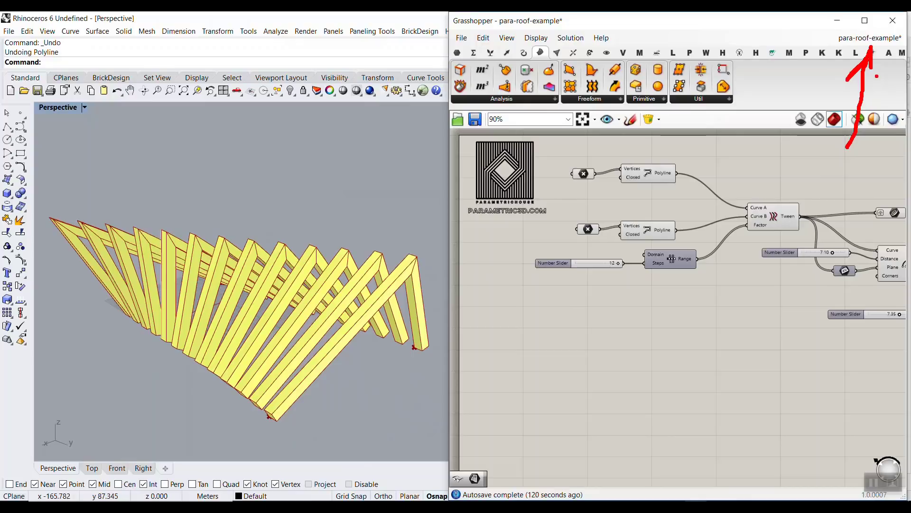
pyautogui.press('Escape')
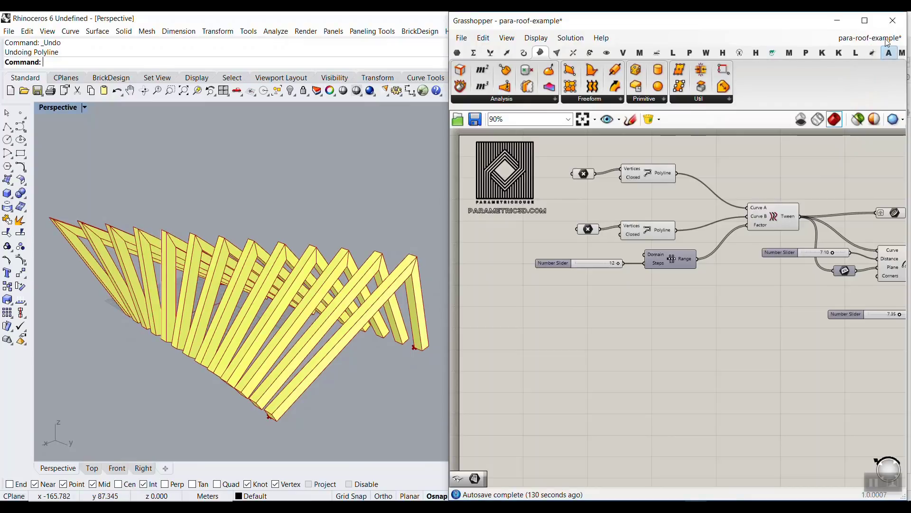
pyautogui.click(893, 20)
pyautogui.moveTo(391, 292); pyautogui.dragTo(371, 273, button='right')
pyautogui.scroll(5, 406, 327)
pyautogui.scroll(-3, 303, 199)
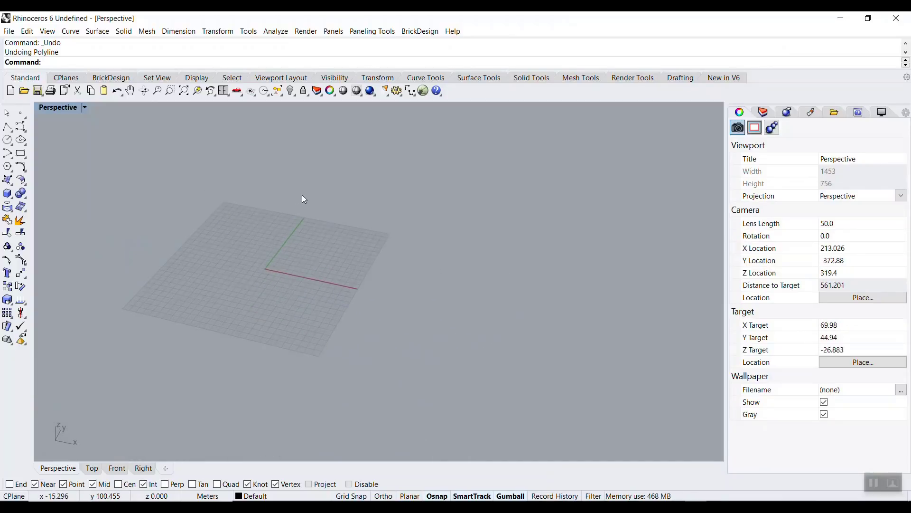
# Draw a three-point polyline straight along the x-axis with Ortho on
pyautogui.click(7, 127)
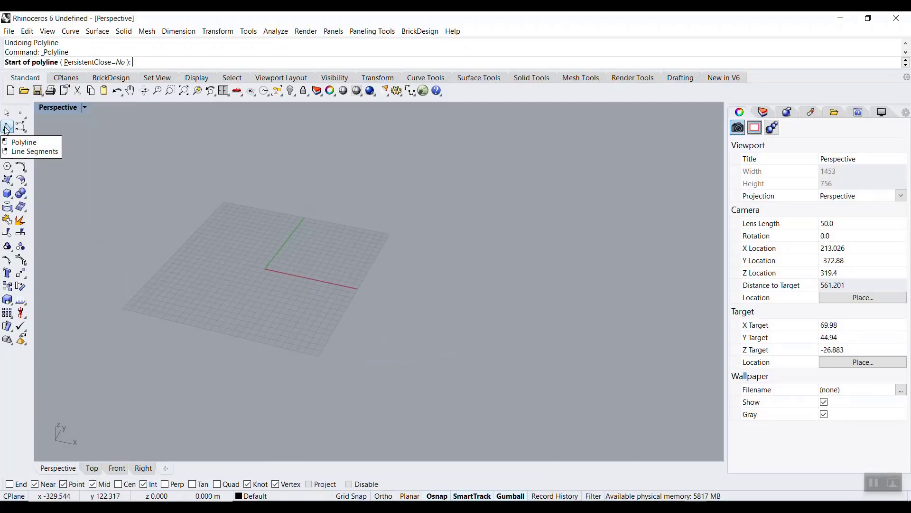
pyautogui.click(222, 284)
pyautogui.press('F8')
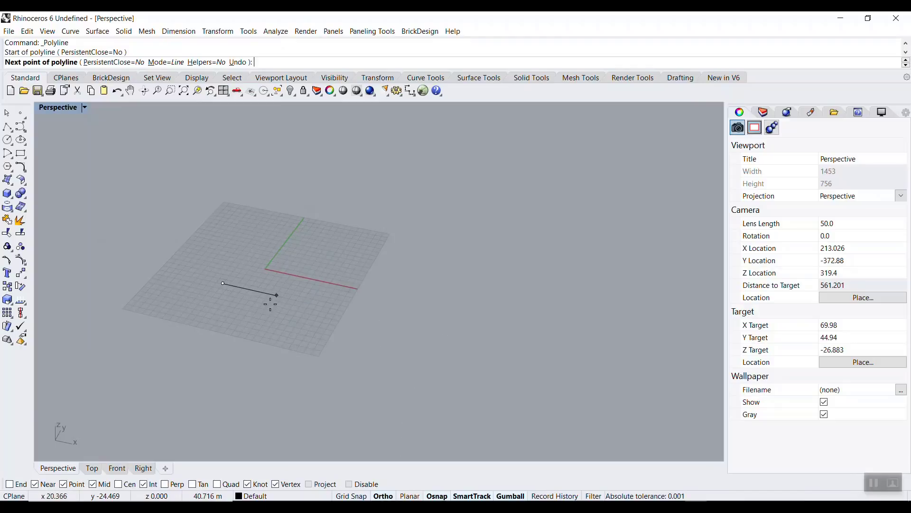
pyautogui.click(278, 296)
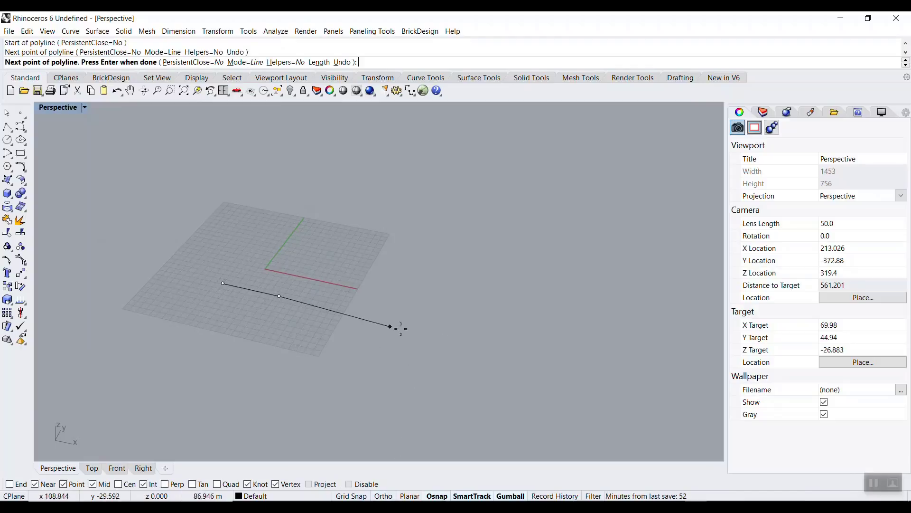
pyautogui.click(412, 324)
pyautogui.press('Return')
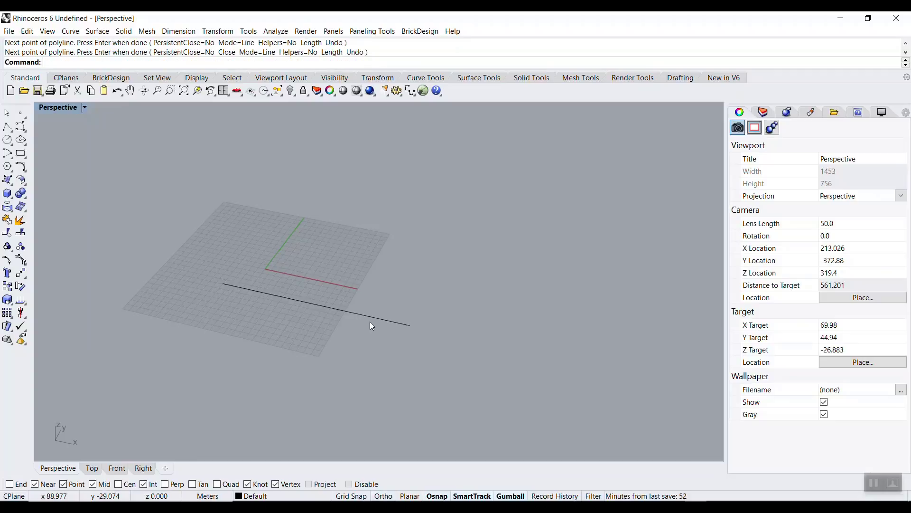
# Try moving the polyline's middle vertex, then undo both moves
pyautogui.moveTo(377, 292); pyautogui.dragTo(267, 241, button='right')
pyautogui.click(248, 244)
pyautogui.moveTo(255, 218); pyautogui.dragTo(244, 140)
pyautogui.moveTo(301, 312); pyautogui.dragTo(323, 301, button='right')
pyautogui.hotkey('ctrl', 'z')
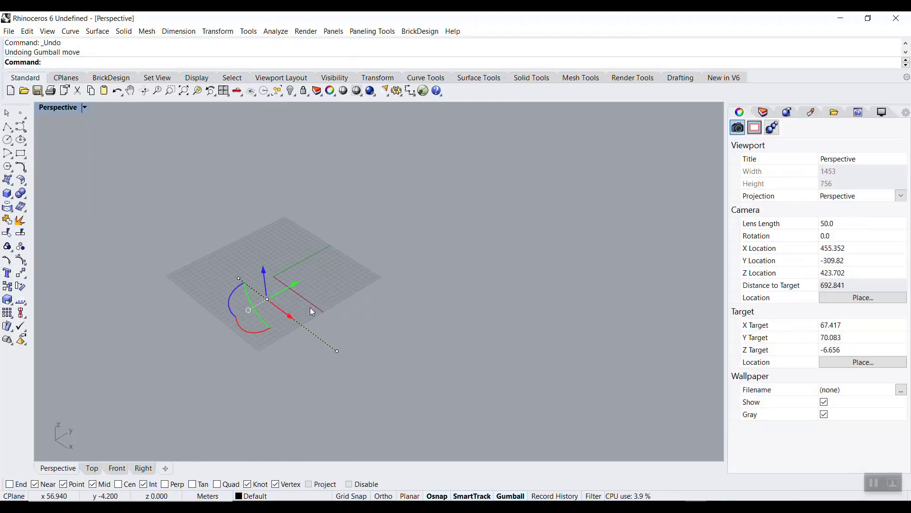
pyautogui.moveTo(303, 292); pyautogui.dragTo(377, 259)
pyautogui.hotkey('ctrl', 'z')
# Duplicate the polyline to the upper right with a gumball drag
pyautogui.click(298, 323)
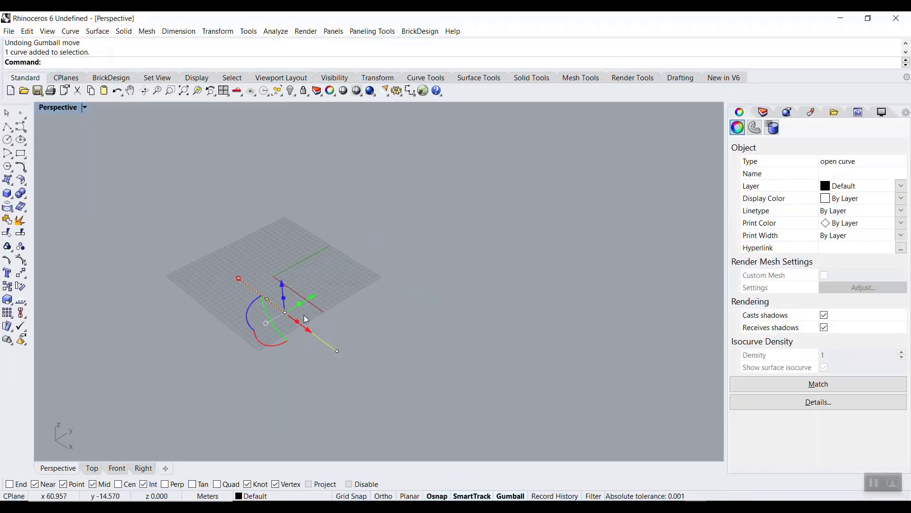
pyautogui.moveTo(314, 299); pyautogui.dragTo(472, 295)
pyautogui.click(258, 216)
pyautogui.scroll(3, 223, 197)
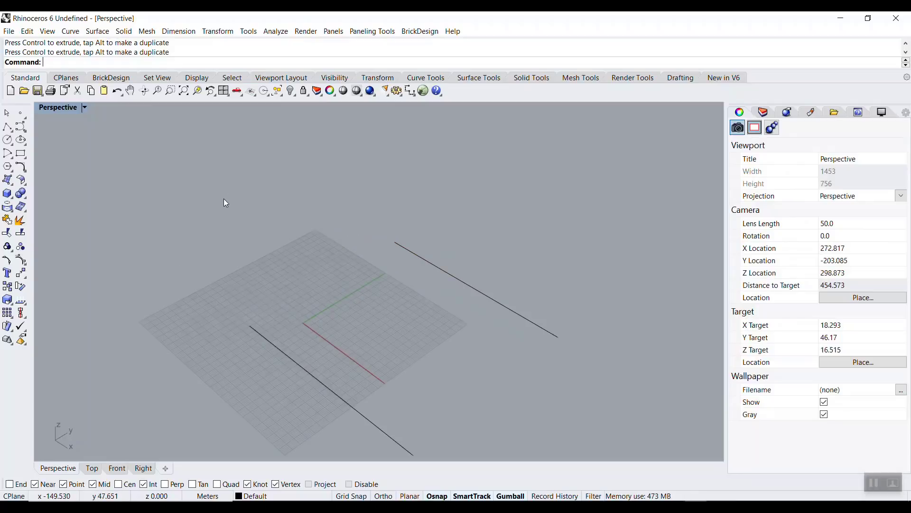
# Create ten tween curves between the two parallel lines
pyautogui.write('TweenCurves')
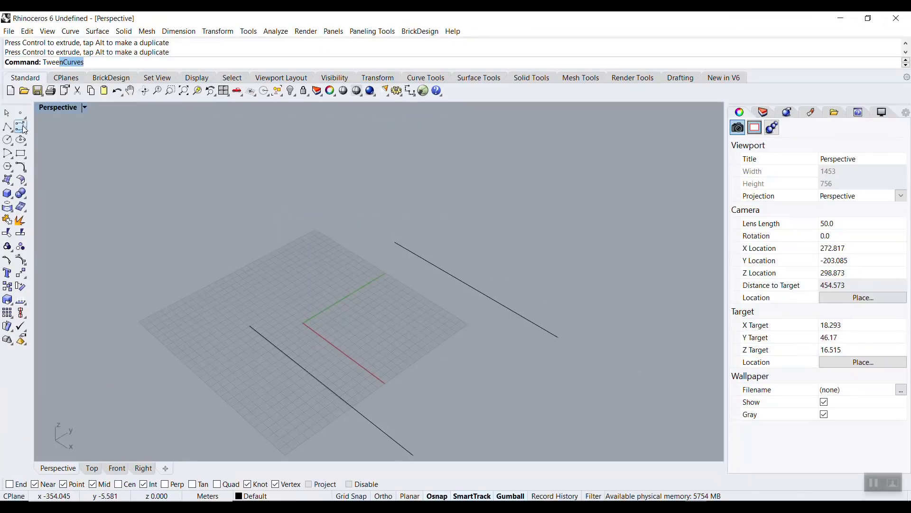
pyautogui.click(25, 130)
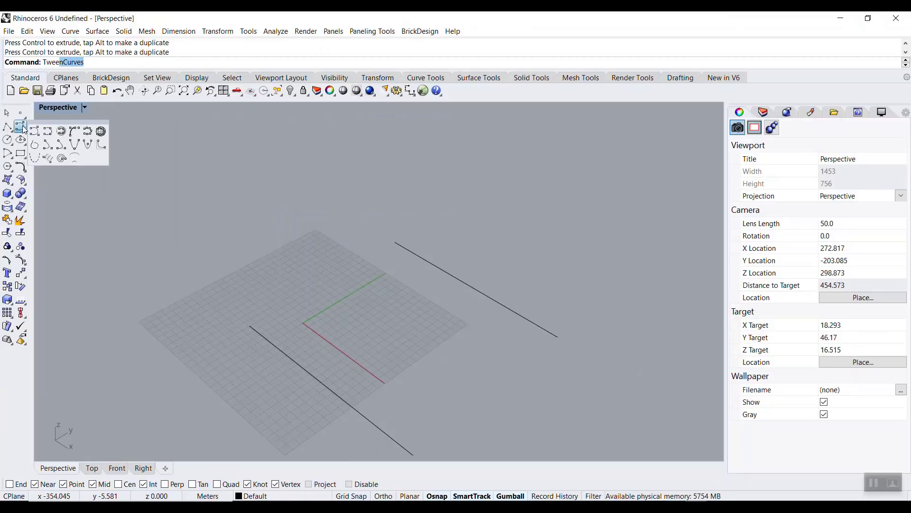
pyautogui.click(76, 159)
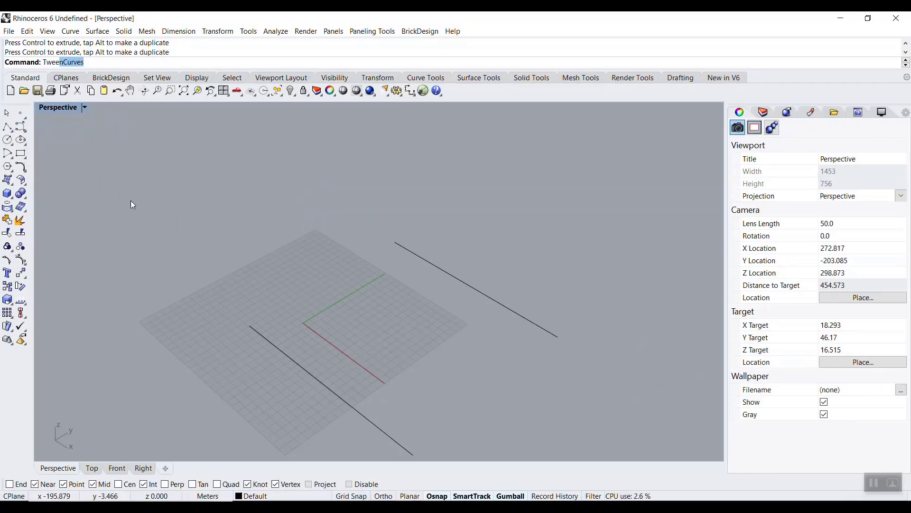
pyautogui.click(85, 63)
pyautogui.press('Return')
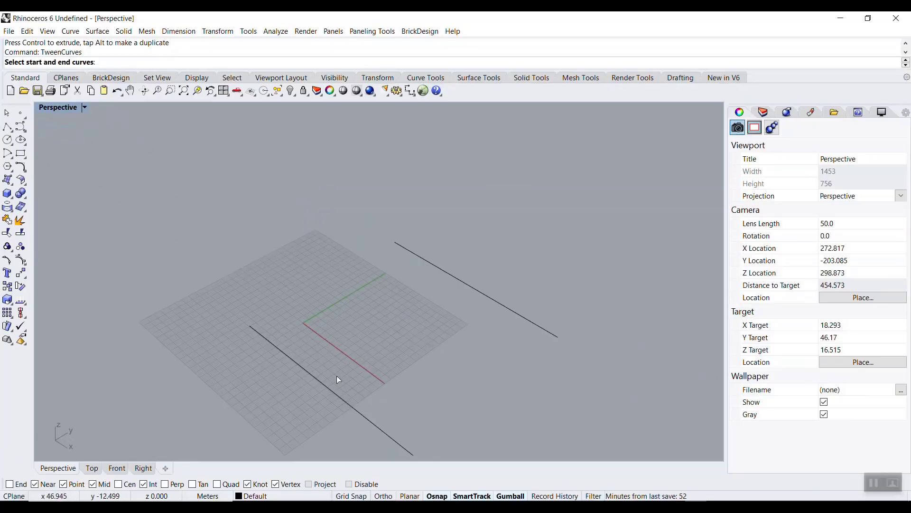
pyautogui.click(318, 382)
pyautogui.click(464, 283)
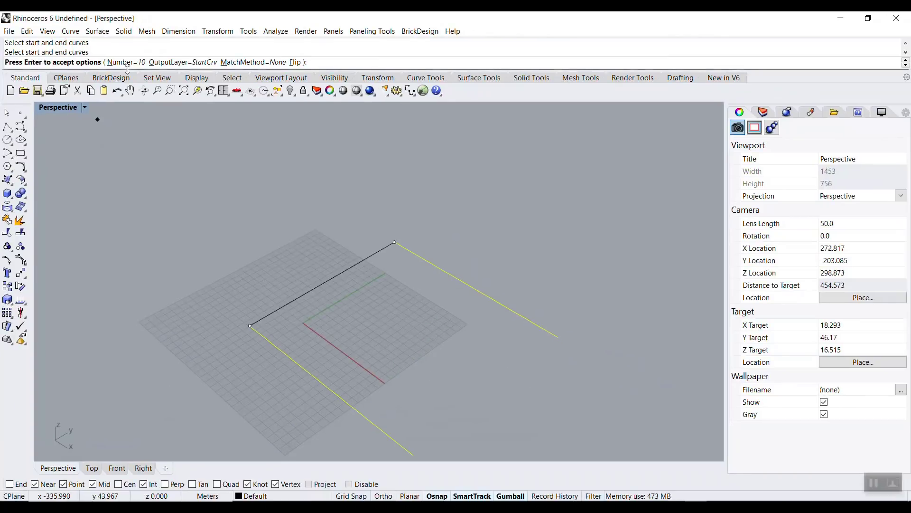
pyautogui.press('Return')
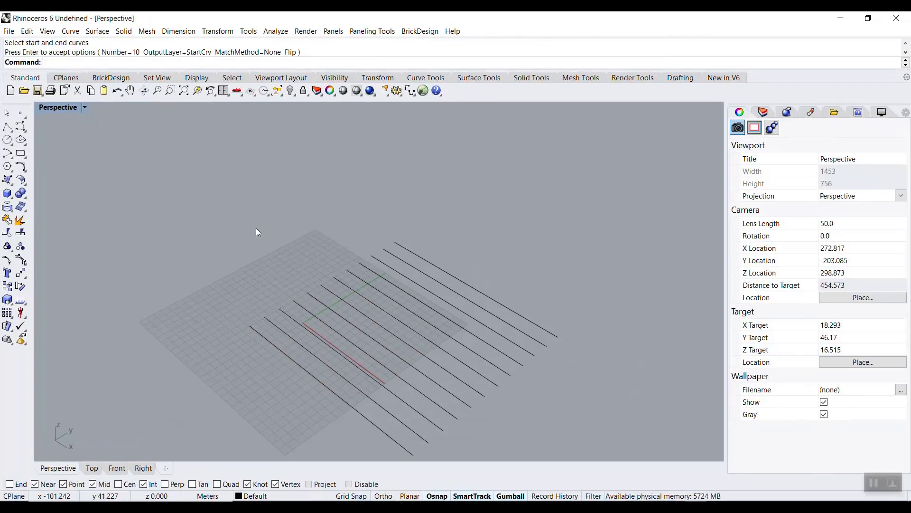
# Lift the top tween curve, then undo the move and the tween curves
pyautogui.click(476, 266)
pyautogui.moveTo(475, 267); pyautogui.dragTo(480, 214)
pyautogui.moveTo(569, 293); pyautogui.dragTo(474, 266, button='right')
pyautogui.scroll(3, 490, 299)
pyautogui.hotkey('ctrl', 'z')
pyautogui.press('Escape')
pyautogui.scroll(-2, 471, 235)
pyautogui.hotkey('ctrl', 'z')
pyautogui.scroll(2, 467, 276)
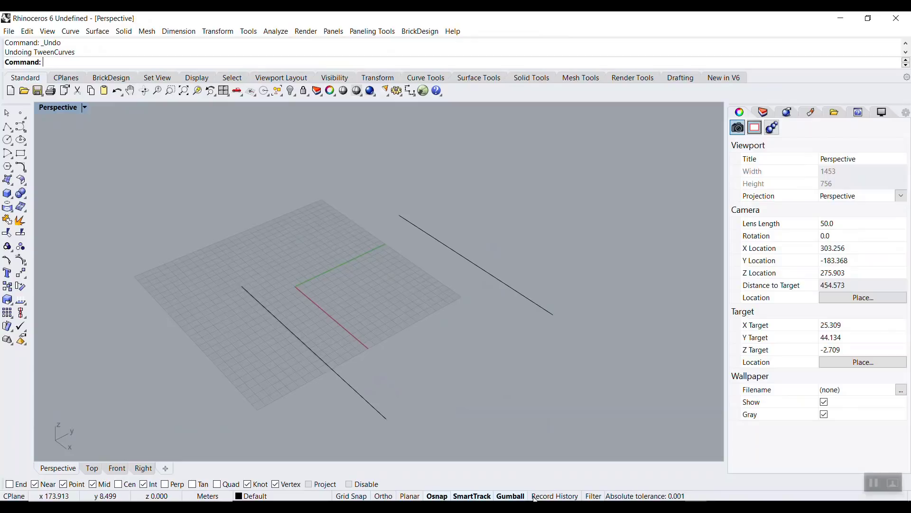
# Enable Record History and rerun TweenCurves between the two lines with Number=10
pyautogui.click(569, 496)
pyautogui.write('TweenCurves')
pyautogui.press('Return')
pyautogui.click(293, 332)
pyautogui.click(468, 259)
pyautogui.press('Return')
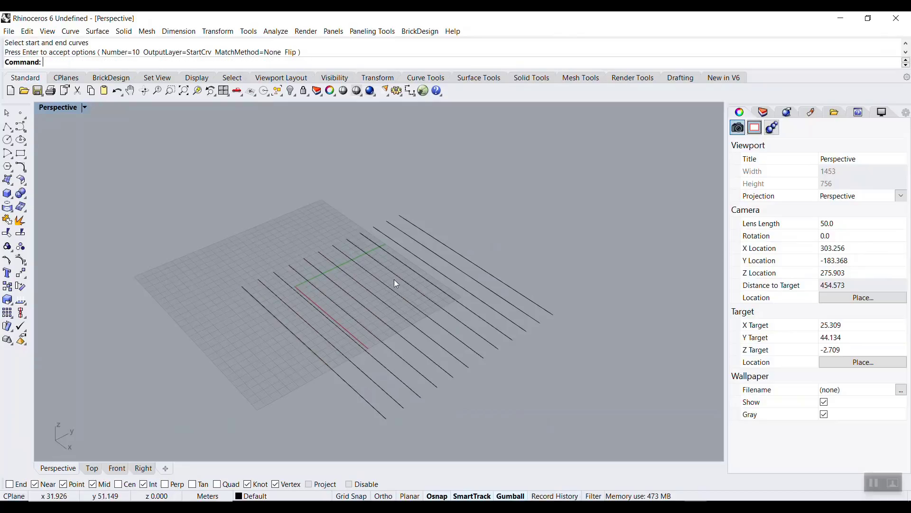
pyautogui.click(284, 325)
pyautogui.click(283, 321)
# Pull up the left curve's control point and shift the right curve, tilting the tweens into zigzags
pyautogui.moveTo(283, 321); pyautogui.dragTo(387, 223)
pyautogui.moveTo(387, 223); pyautogui.dragTo(464, 259, button='right')
pyautogui.click(469, 267)
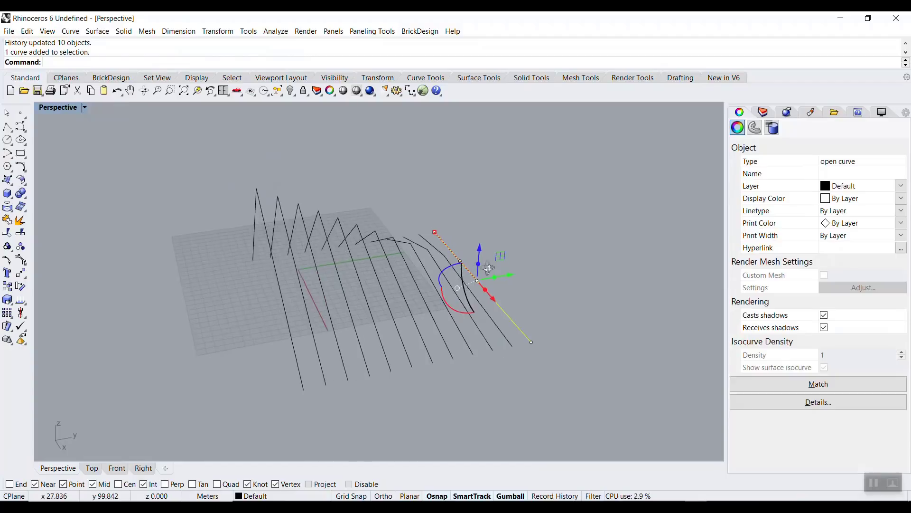
pyautogui.click(462, 249)
pyautogui.click(459, 262)
pyautogui.scroll(3, 460, 265)
pyautogui.moveTo(463, 268); pyautogui.dragTo(468, 223)
pyautogui.scroll(-5, 328, 319)
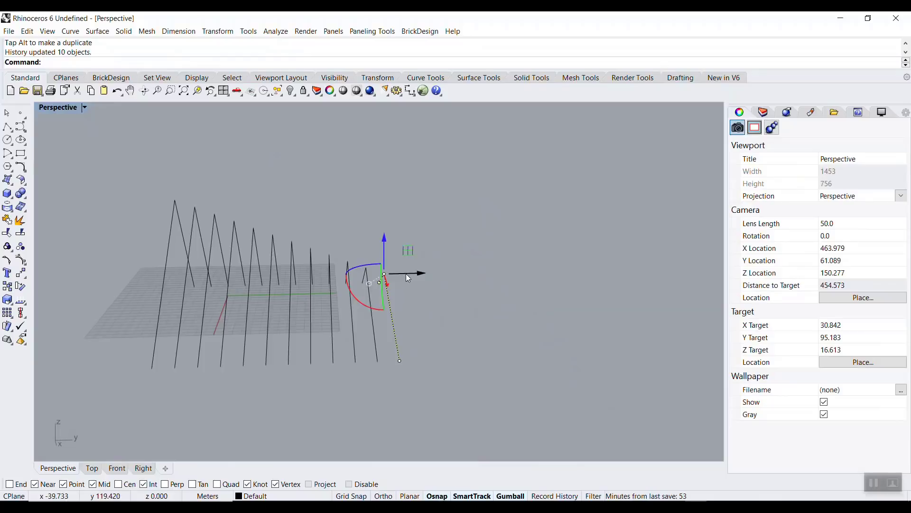
pyautogui.moveTo(406, 277); pyautogui.dragTo(438, 279)
# Window-select all twelve curves and extrude them into thin fins with the gumball
pyautogui.moveTo(436, 340); pyautogui.dragTo(154, 220)
pyautogui.scroll(2, 303, 291)
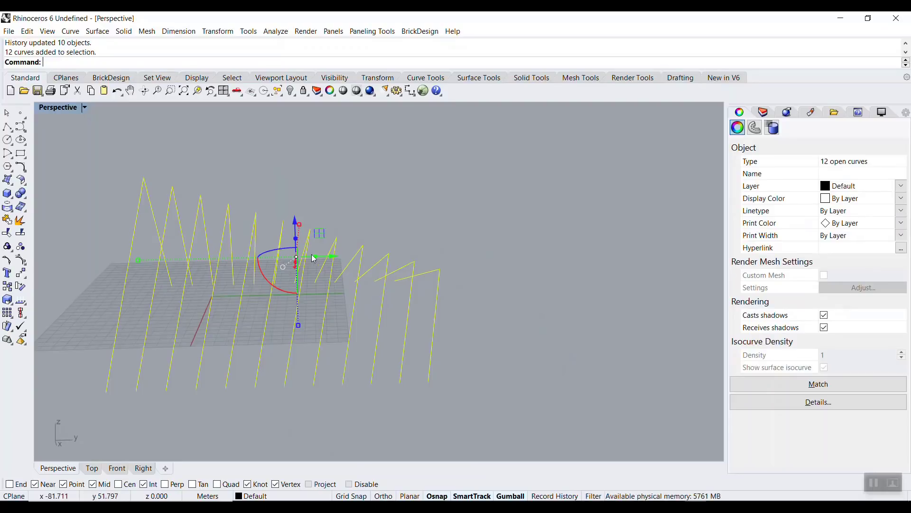
pyautogui.moveTo(315, 257); pyautogui.dragTo(382, 262)
pyautogui.click(476, 261)
pyautogui.moveTo(476, 261)
pyautogui.mouseDown(button='right')
pyautogui.moveTo(264, 238)
pyautogui.moveTo(460, 271)
pyautogui.moveTo(476, 244)
pyautogui.moveTo(476, 263)
pyautogui.mouseUp(button='right')
pyautogui.moveTo(475, 263); pyautogui.dragTo(189, 214)
pyautogui.scroll(2, 204, 219)
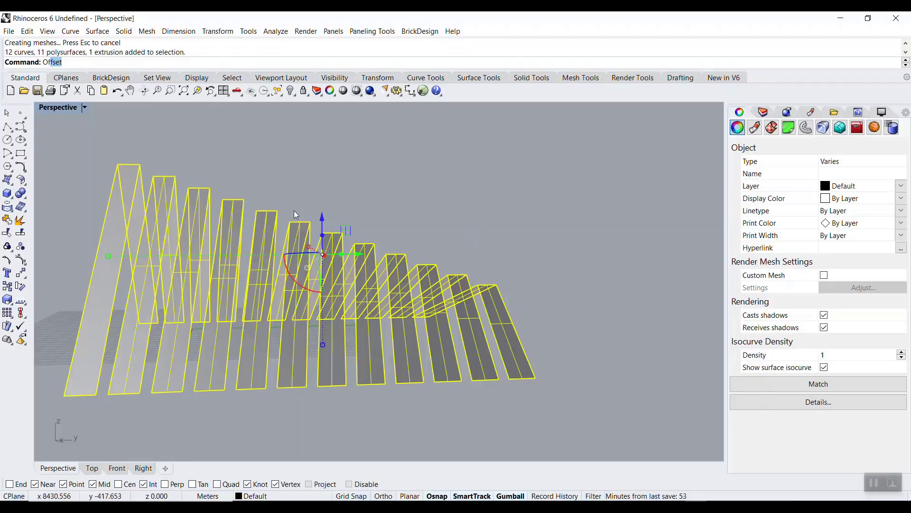
# Offset the fin surfaces with OffsetSrf at Distance=2, redoing the first attempt
pyautogui.click(69, 120)
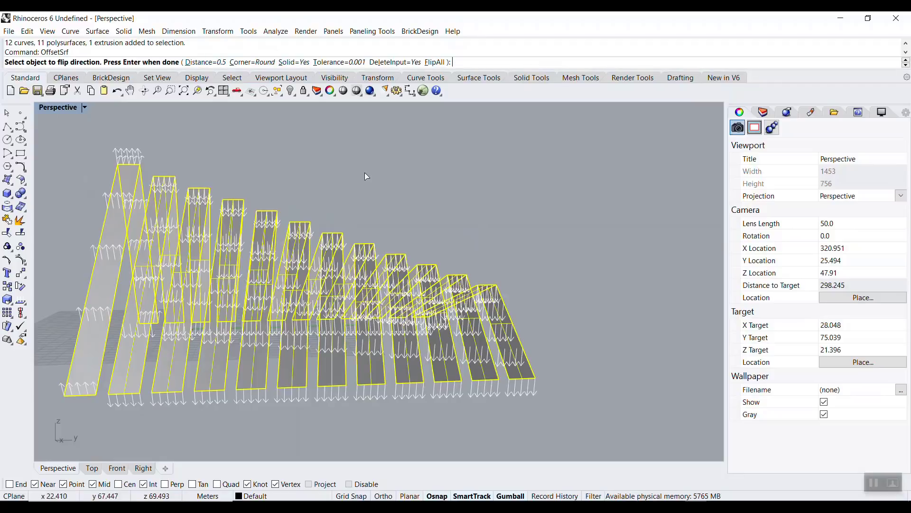
pyautogui.press('Return')
pyautogui.moveTo(500, 257); pyautogui.dragTo(363, 304, button='right')
pyautogui.hotkey('ctrl', 'z')
pyautogui.press('Return')
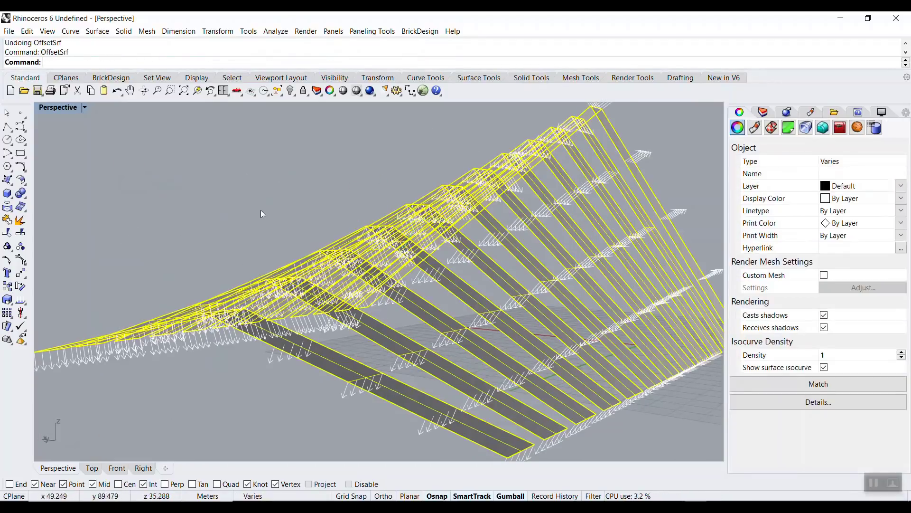
pyautogui.click(205, 63)
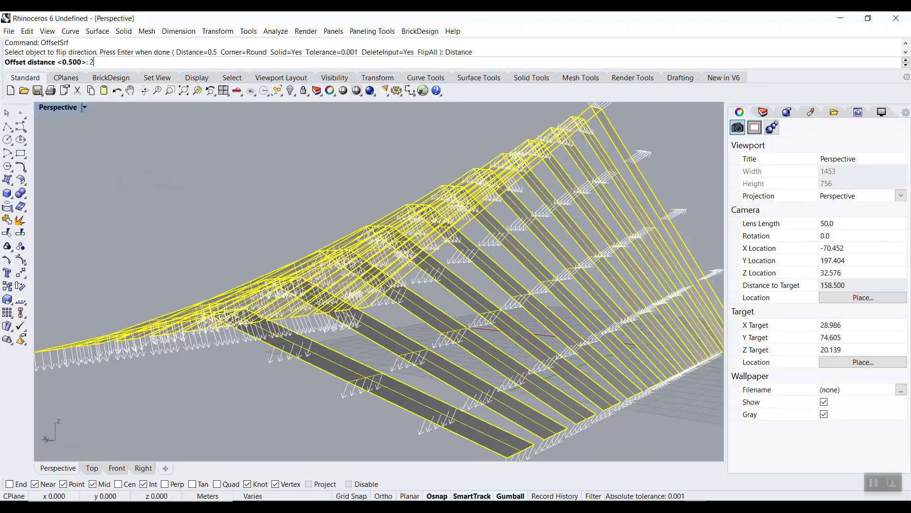
pyautogui.press('Return')
pyautogui.press('Return')
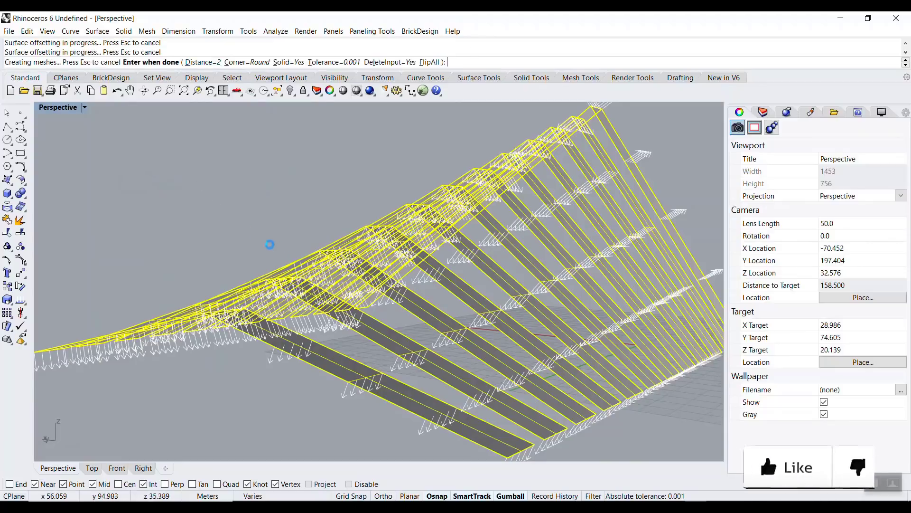
pyautogui.moveTo(256, 242)
pyautogui.mouseDown(button='right')
pyautogui.moveTo(248, 309)
pyautogui.moveTo(363, 272)
pyautogui.mouseUp(button='right')
pyautogui.scroll(-3, 400, 294)
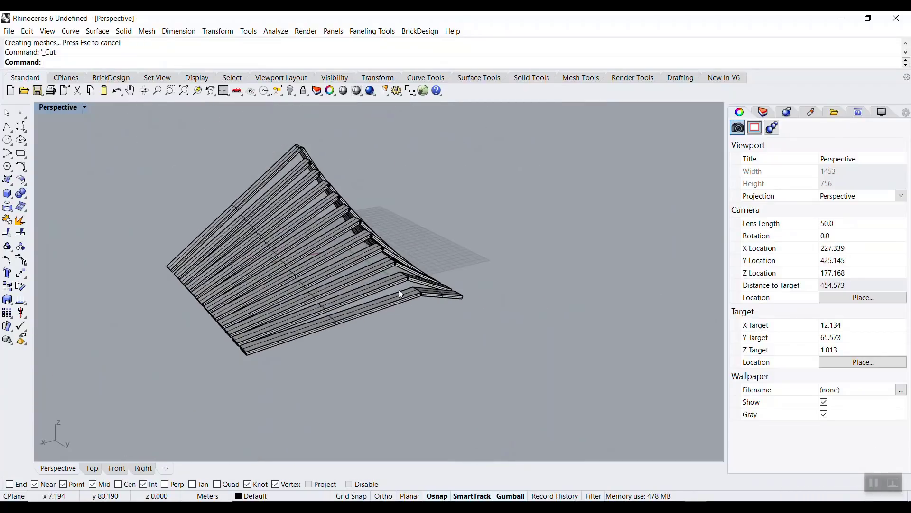
pyautogui.moveTo(492, 295); pyautogui.dragTo(244, 161)
# Delete the existing curves and beams, then launch Grasshopper with a new empty definition
pyautogui.press('Delete')
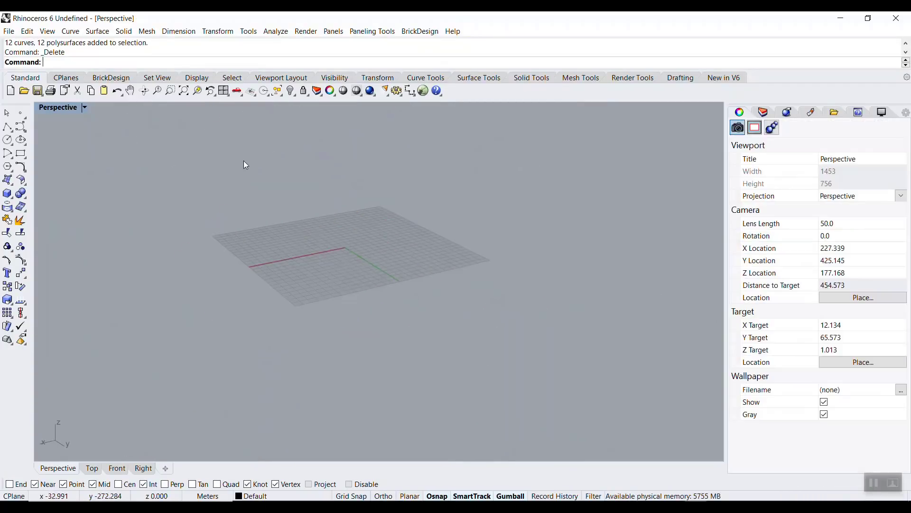
pyautogui.write('Grasshopper')
pyautogui.press('Return')
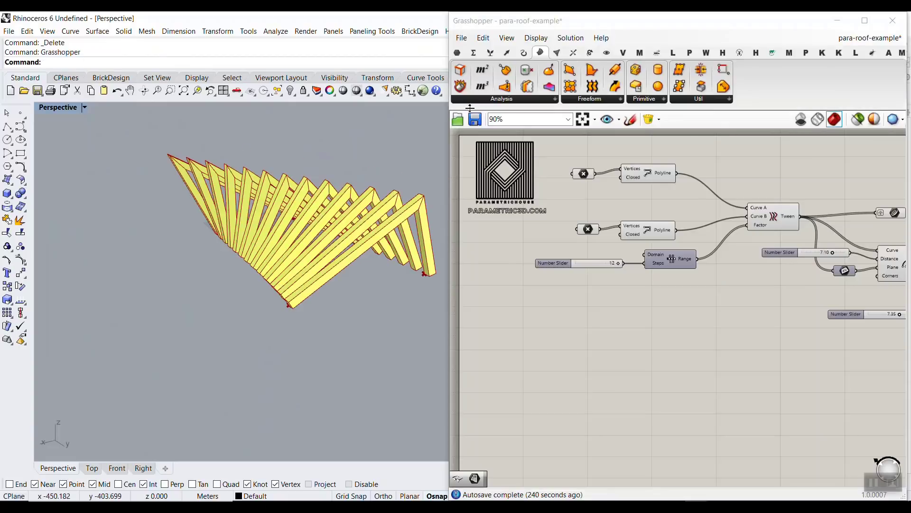
pyautogui.click(465, 38)
pyautogui.click(479, 49)
# Place a Point parameter from the Params tab on the Grasshopper canvas
pyautogui.scroll(5, 233, 257)
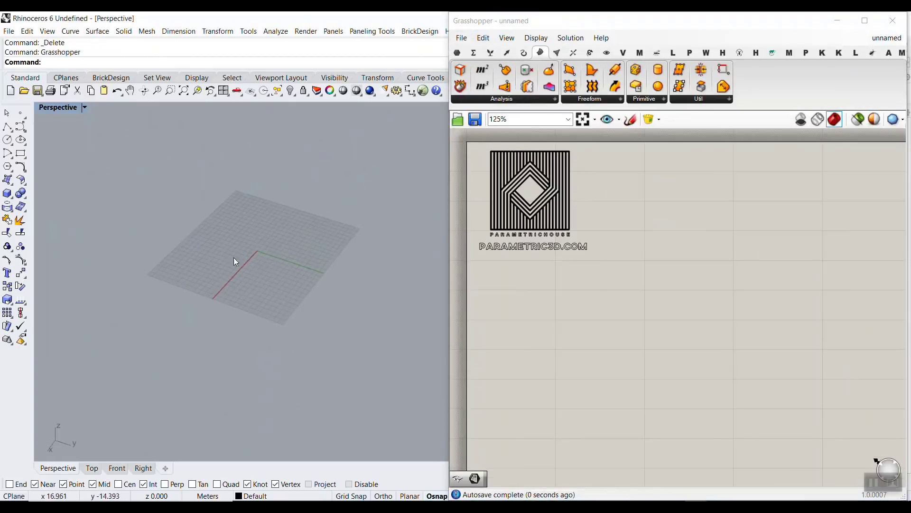
pyautogui.moveTo(259, 277); pyautogui.dragTo(285, 277, button='right')
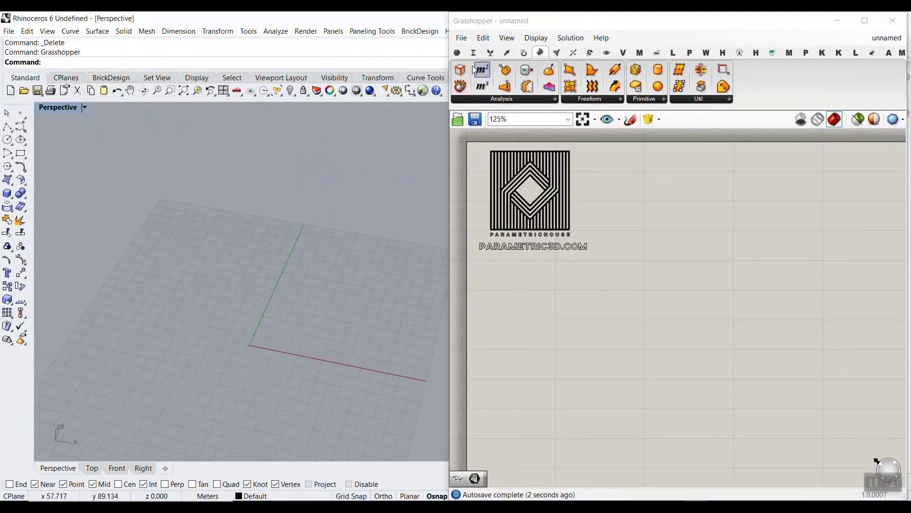
pyautogui.click(457, 53)
pyautogui.click(723, 72)
pyautogui.scroll(-2, 759, 244)
pyautogui.click(665, 168)
pyautogui.scroll(3, 692, 204)
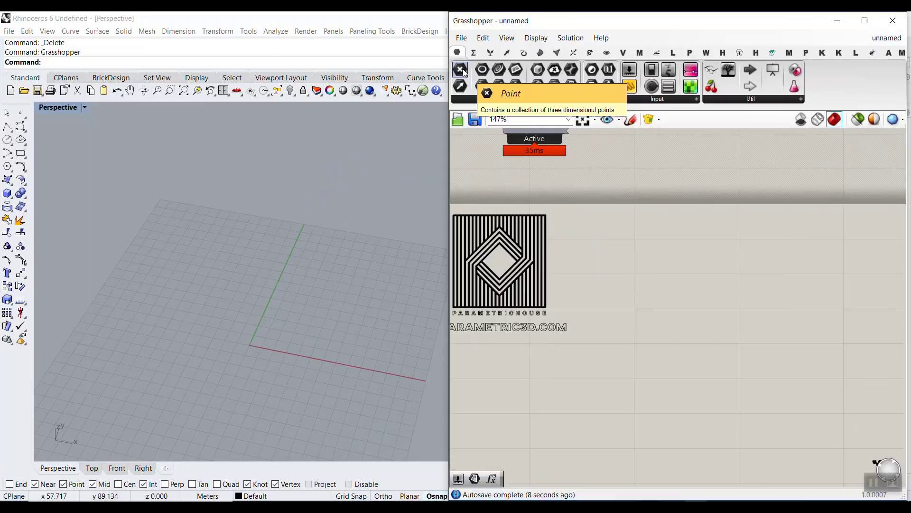
pyautogui.click(464, 72)
pyautogui.click(642, 251)
# Copy and paste the Point parameter to create a second one below it
pyautogui.doubleClick(644, 252)
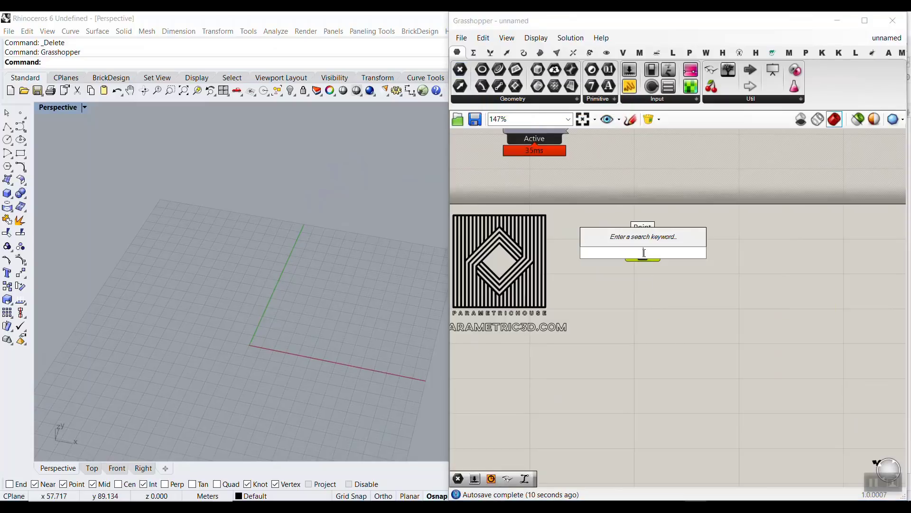
pyautogui.press('Escape')
pyautogui.click(645, 252)
pyautogui.hotkey('ctrl', 'c')
pyautogui.hotkey('ctrl', 'v')
pyautogui.moveTo(652, 317); pyautogui.dragTo(652, 362)
pyautogui.click(692, 281)
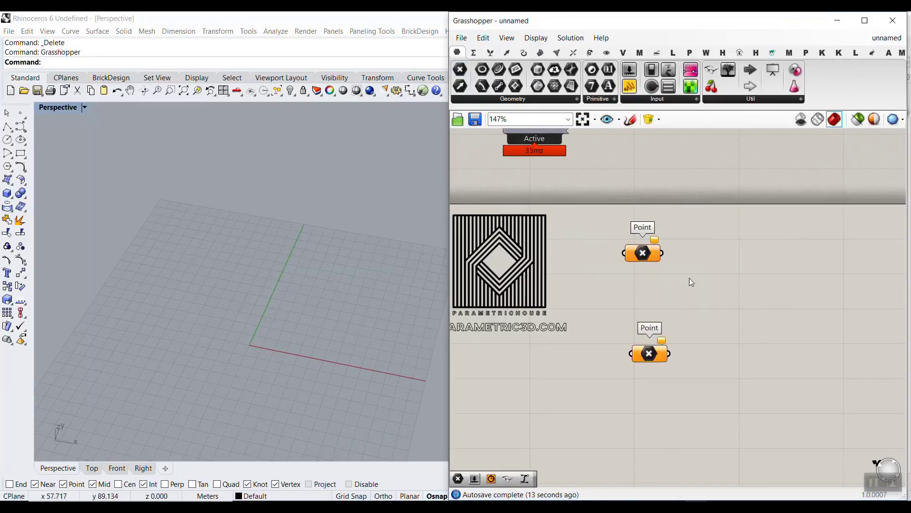
# Set Multiple Points on the first Point parameter, picking three points in the viewport
pyautogui.rightClick(647, 256)
pyautogui.click(673, 420)
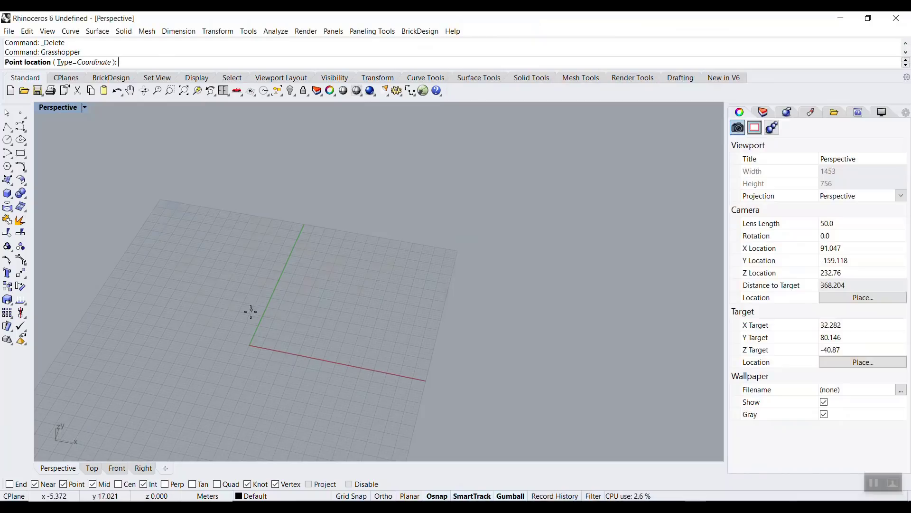
pyautogui.click(192, 327)
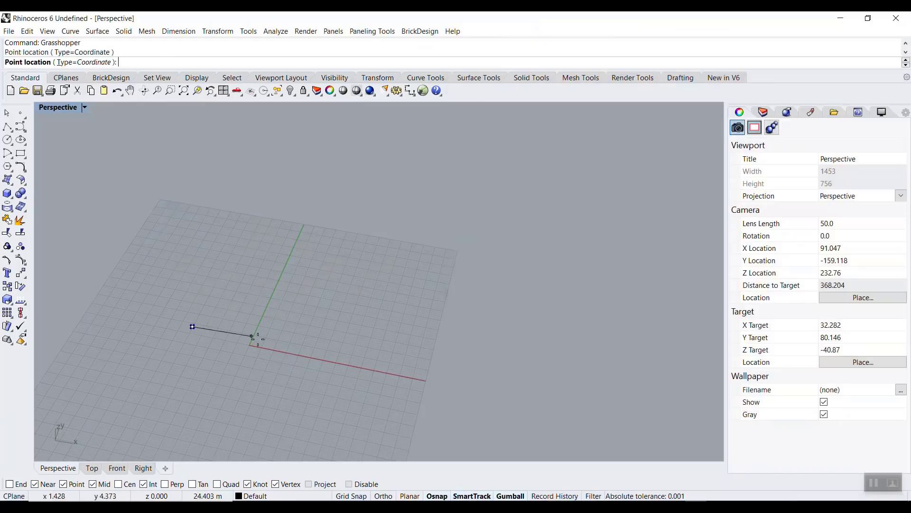
pyautogui.click(282, 344)
pyautogui.click(388, 364)
pyautogui.press('Return')
pyautogui.keyDown('shift'); pyautogui.moveTo(388, 355); pyautogui.dragTo(312, 287, button='right'); pyautogui.keyUp('shift')
# Set Multiple Points on the second Point parameter, picking its three points orthogonally
pyautogui.rightClick(650, 357)
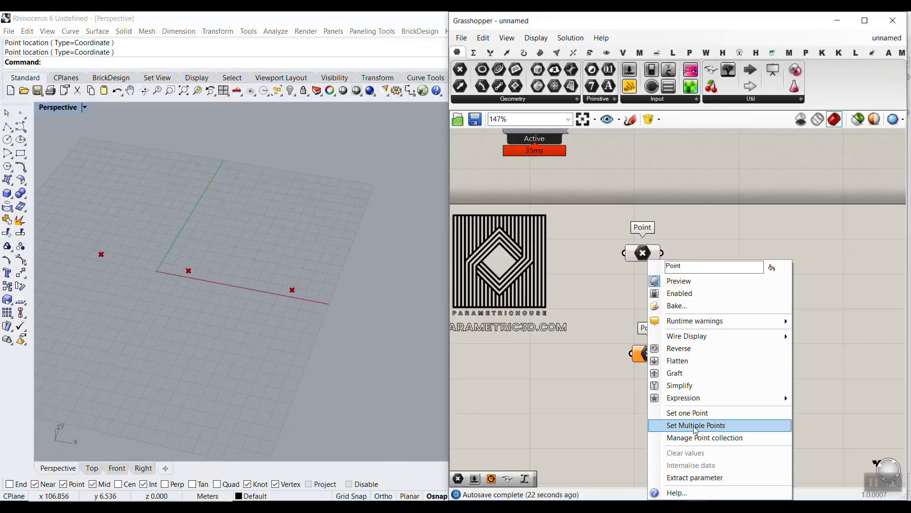
pyautogui.click(697, 427)
pyautogui.press('shift')
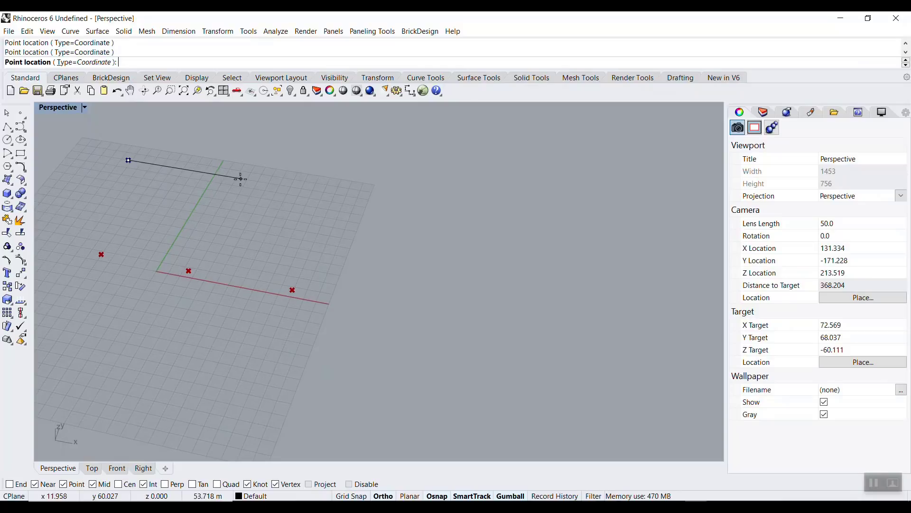
pyautogui.click(335, 194)
pyautogui.press('Return')
pyautogui.scroll(-3, 385, 285)
pyautogui.click(645, 356)
# Check the gumball display setting and Zoom Extents to fit all six points
pyautogui.moveTo(315, 300); pyautogui.dragTo(255, 198, button='right')
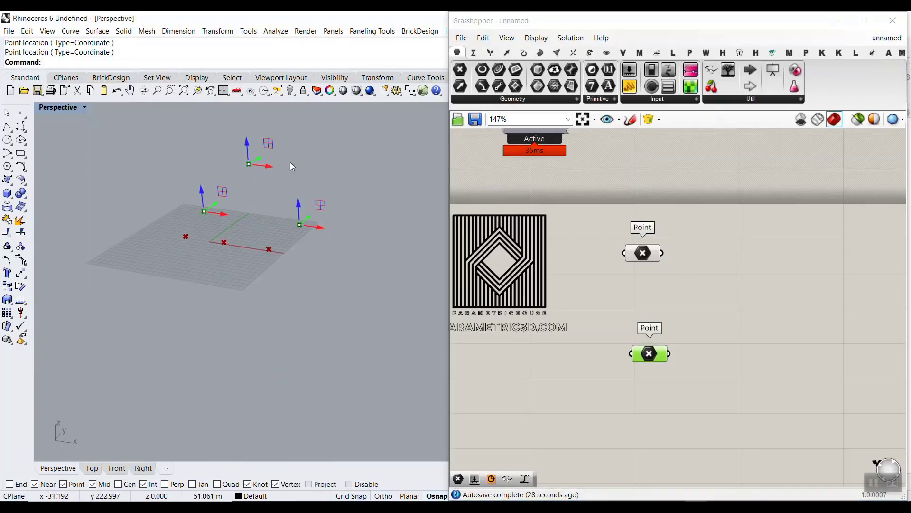
pyautogui.click(546, 38)
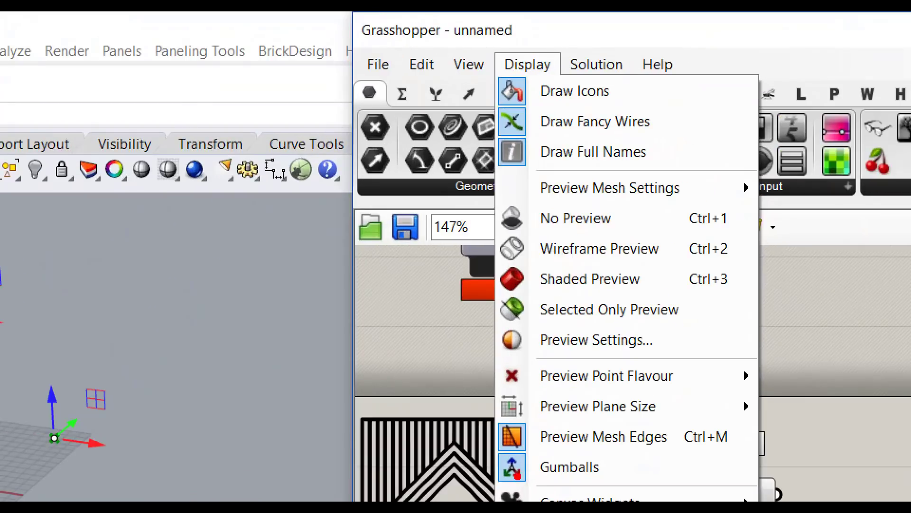
pyautogui.click(548, 64)
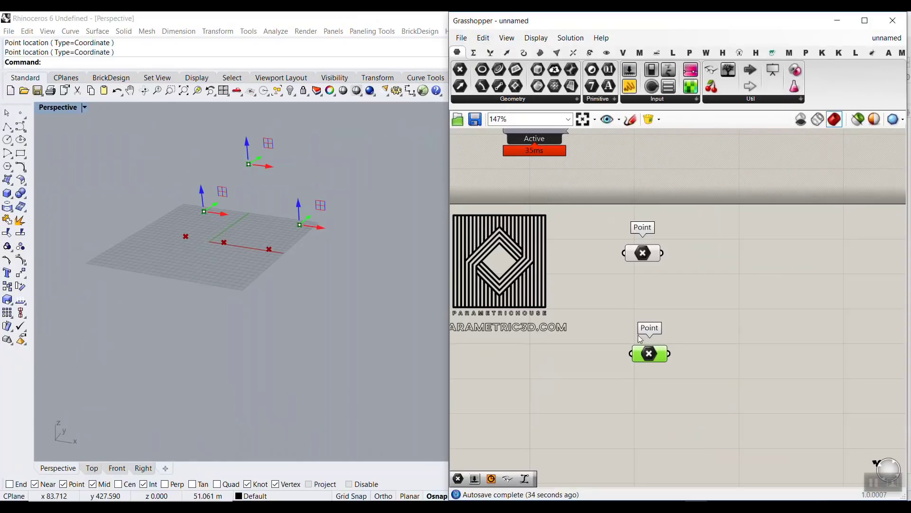
pyautogui.click(701, 308)
pyautogui.click(643, 253)
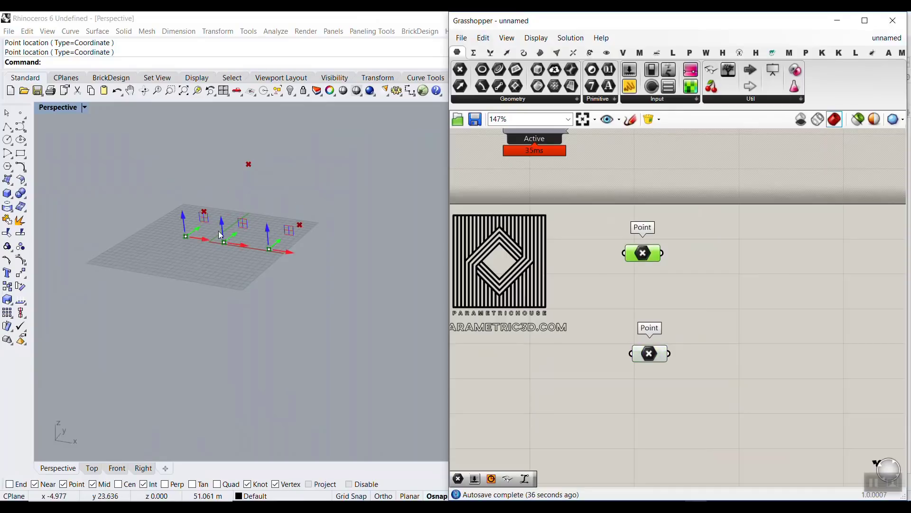
pyautogui.moveTo(226, 197); pyautogui.dragTo(176, 107, button='right')
pyautogui.click(185, 91)
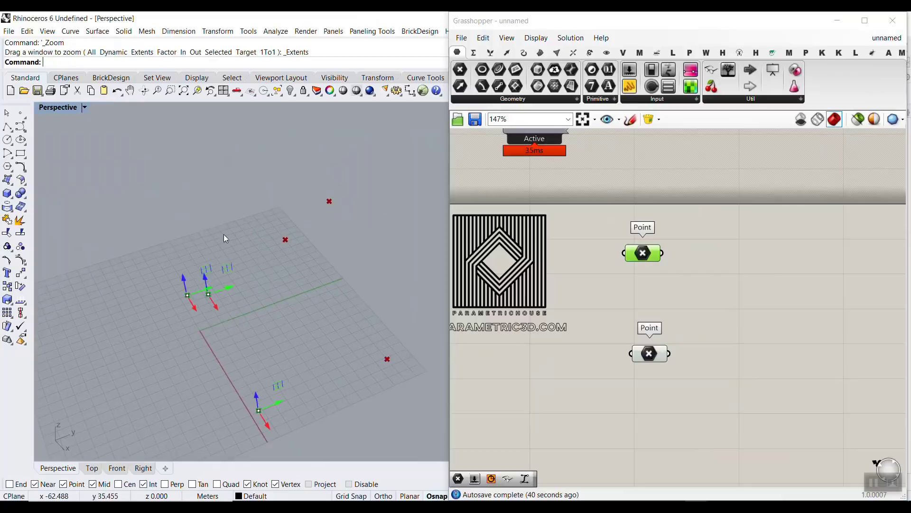
pyautogui.click(770, 313)
pyautogui.moveTo(734, 323); pyautogui.dragTo(713, 335, button='right')
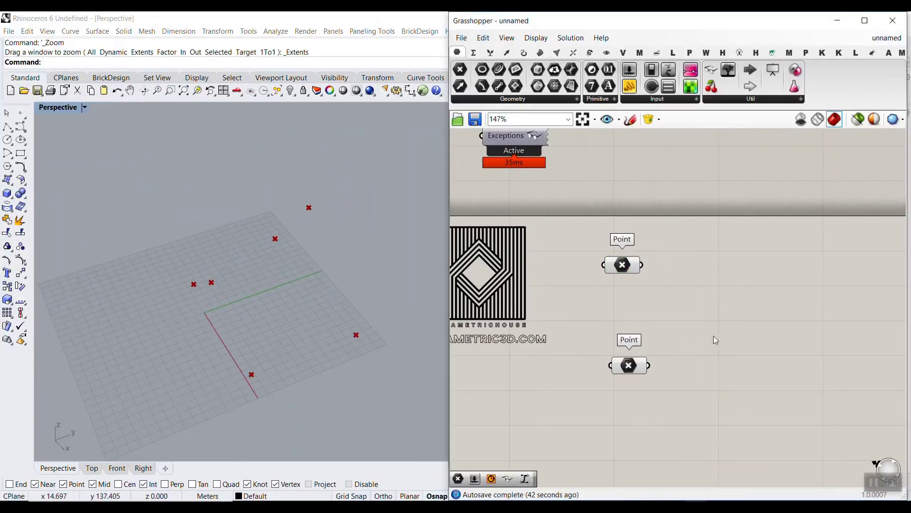
# Add two PolyLine components, feeding the upper and lower point sets into their Vertices
pyautogui.click(525, 53)
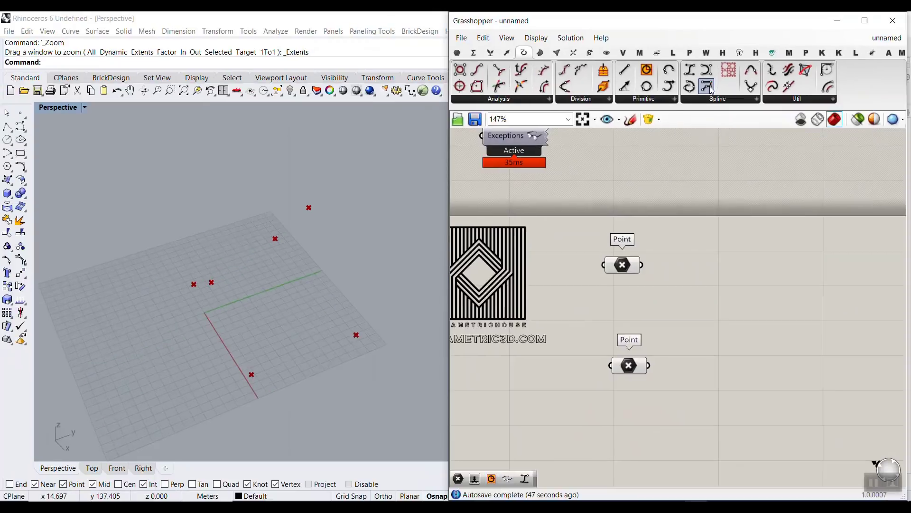
pyautogui.moveTo(711, 89); pyautogui.dragTo(731, 283)
pyautogui.moveTo(642, 265); pyautogui.dragTo(736, 379)
pyautogui.moveTo(649, 366); pyautogui.dragTo(695, 373)
pyautogui.moveTo(332, 285); pyautogui.dragTo(295, 306, button='right')
pyautogui.moveTo(197, 318); pyautogui.dragTo(247, 347, button='right')
pyautogui.scroll(3, 684, 311)
# Place a Tween Curve component to the right of the polylines
pyautogui.doubleClick(714, 300)
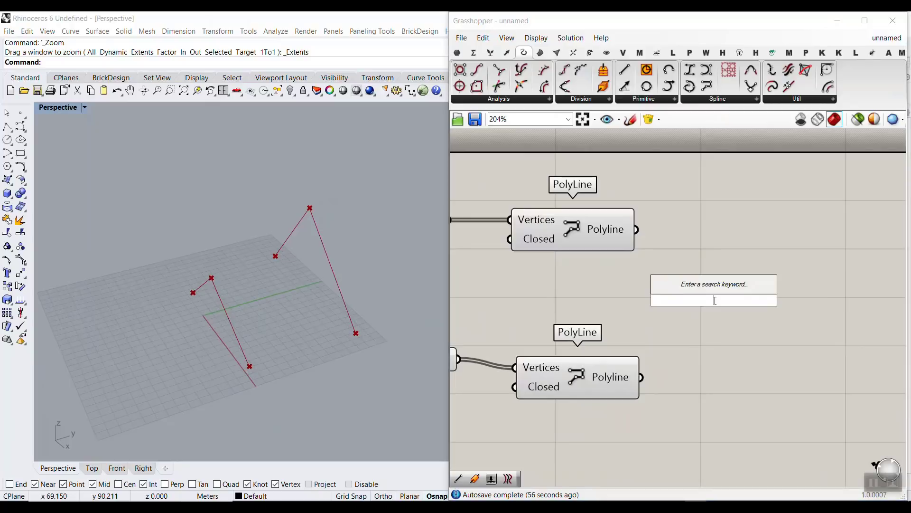
pyautogui.write('twee')
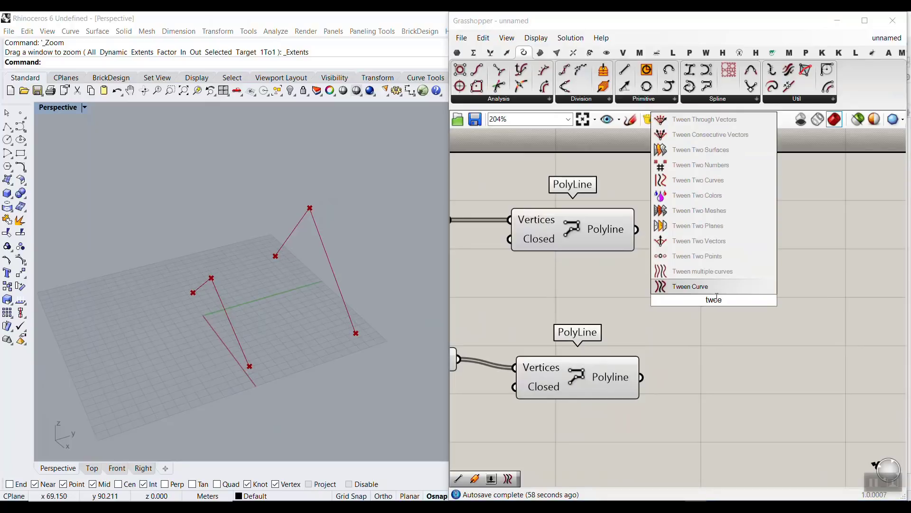
pyautogui.press('Return')
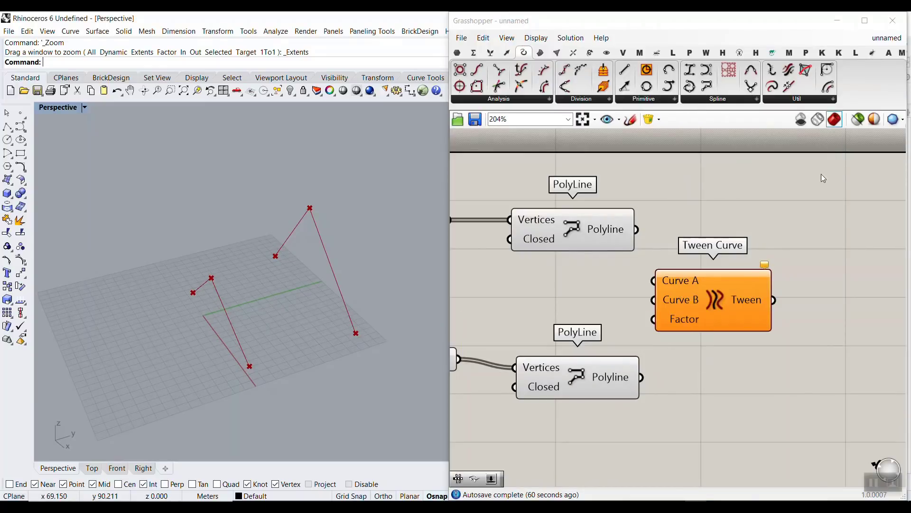
pyautogui.moveTo(836, 182); pyautogui.dragTo(873, 56)
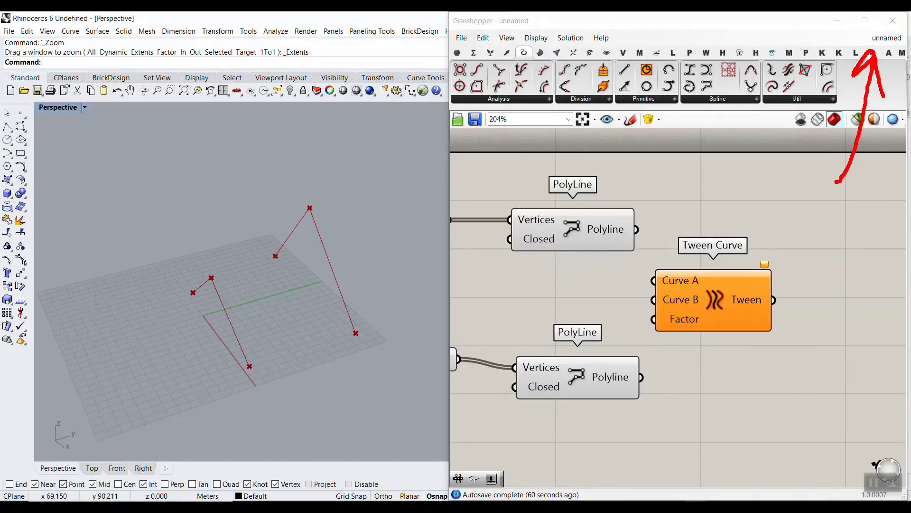
pyautogui.press('Escape')
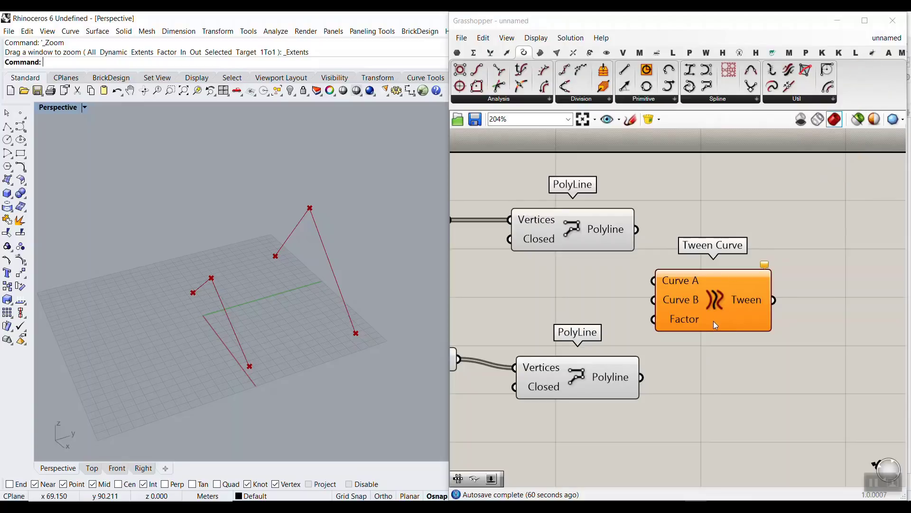
pyautogui.moveTo(713, 321); pyautogui.dragTo(781, 323)
# Wire the upper polyline to Curve A and the lower polyline to Curve B
pyautogui.click(605, 232)
pyautogui.moveTo(637, 230); pyautogui.dragTo(721, 283)
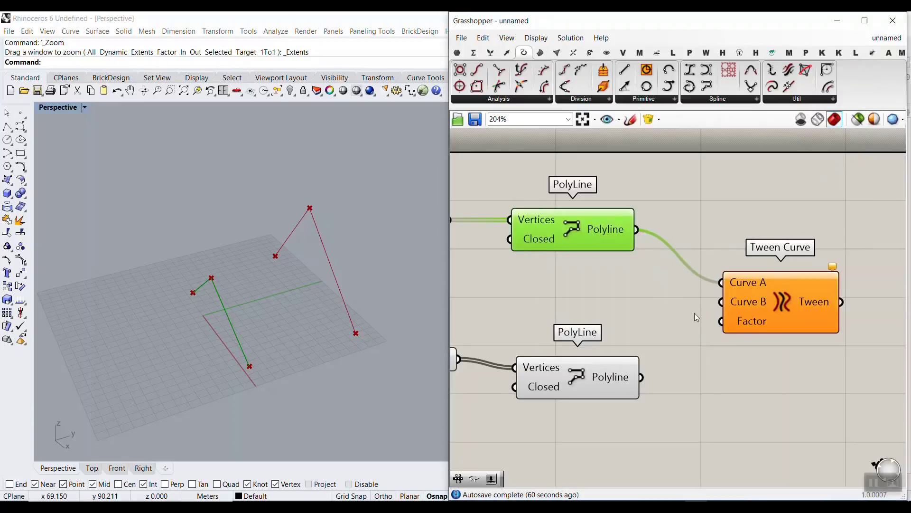
pyautogui.moveTo(643, 379); pyautogui.dragTo(721, 302)
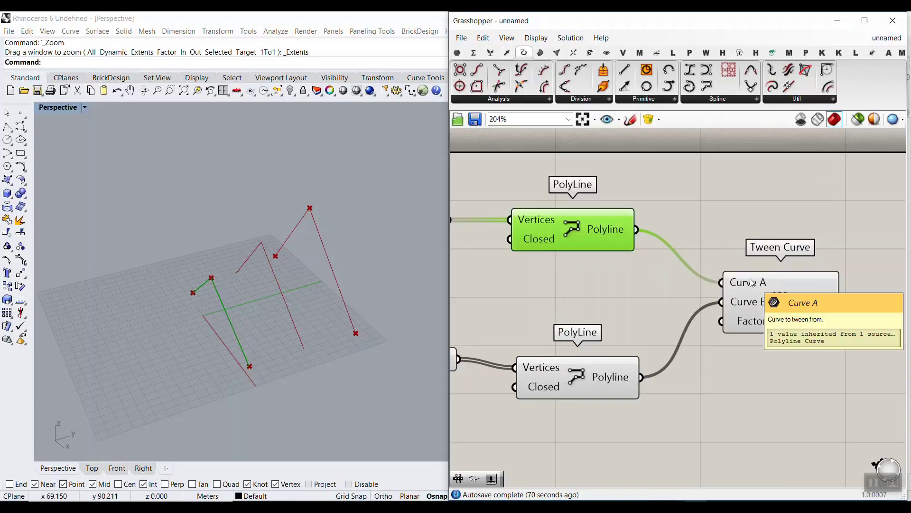
pyautogui.moveTo(739, 309)
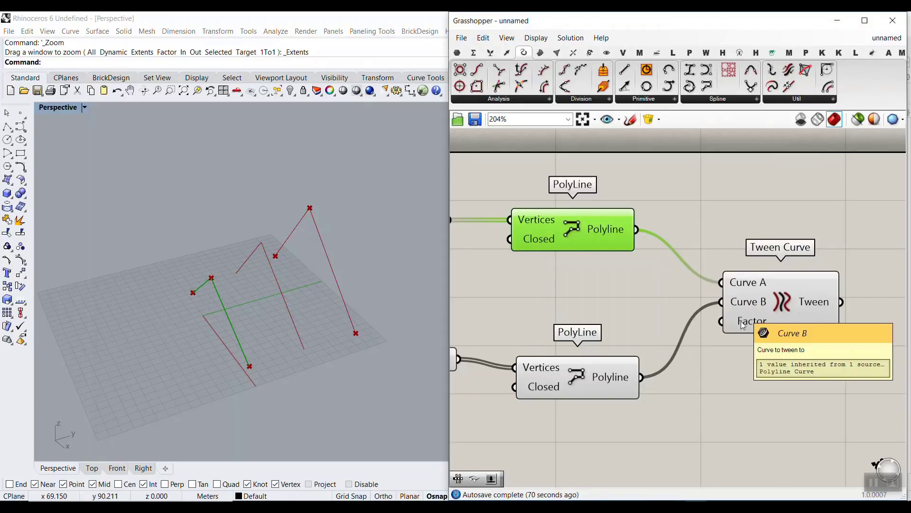
pyautogui.moveTo(740, 308); pyautogui.dragTo(699, 241, button='right')
pyautogui.moveTo(706, 256); pyautogui.dragTo(773, 275)
pyautogui.moveTo(774, 276)
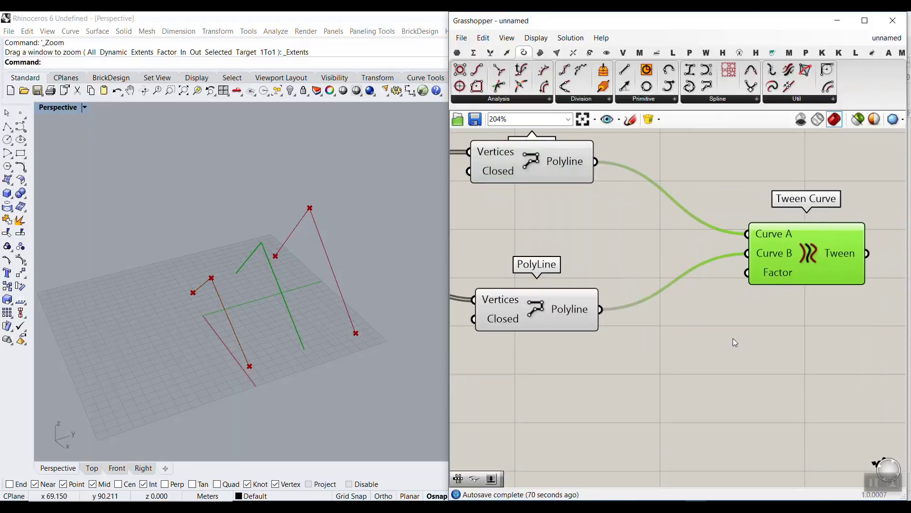
# Test the tween Factor with a 0.56 Number Slider, then delete the slider
pyautogui.doubleClick(733, 339)
pyautogui.write('0.56')
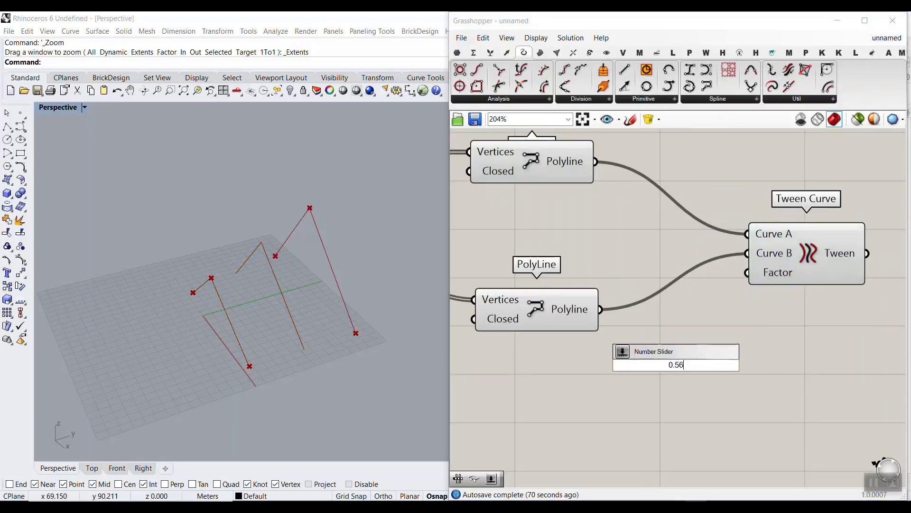
pyautogui.press('Return')
pyautogui.moveTo(784, 367); pyautogui.dragTo(748, 272)
pyautogui.moveTo(725, 366)
pyautogui.mouseDown()
pyautogui.moveTo(672, 373)
pyautogui.moveTo(767, 357)
pyautogui.moveTo(671, 368)
pyautogui.moveTo(757, 366)
pyautogui.moveTo(676, 370)
pyautogui.moveTo(743, 364)
pyautogui.mouseUp()
pyautogui.click(745, 366)
pyautogui.press('Delete')
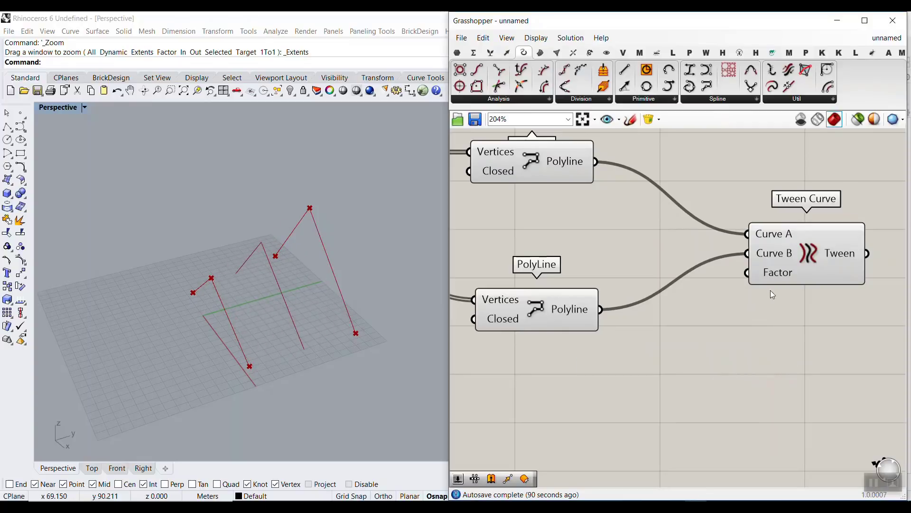
# Add a Range component below the Tween Curve
pyautogui.doubleClick(690, 377)
pyautogui.write('range')
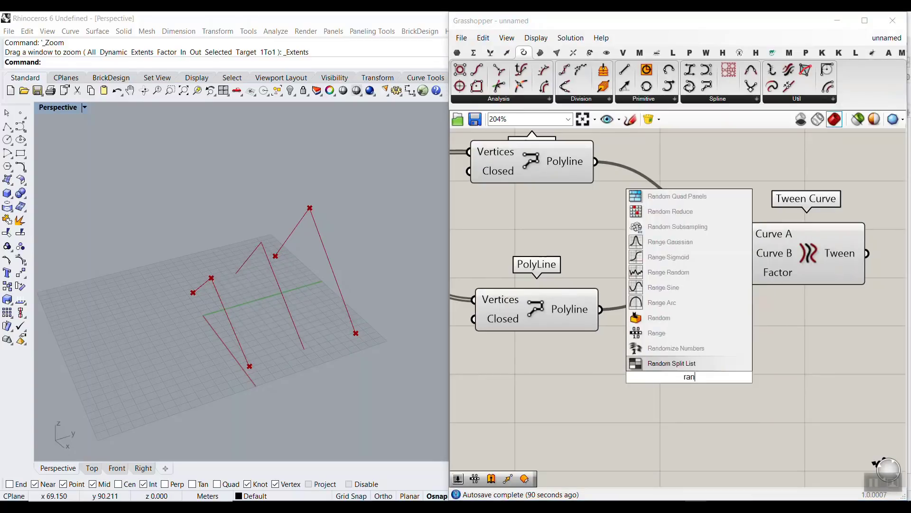
pyautogui.press('Return')
pyautogui.moveTo(691, 389); pyautogui.dragTo(751, 389)
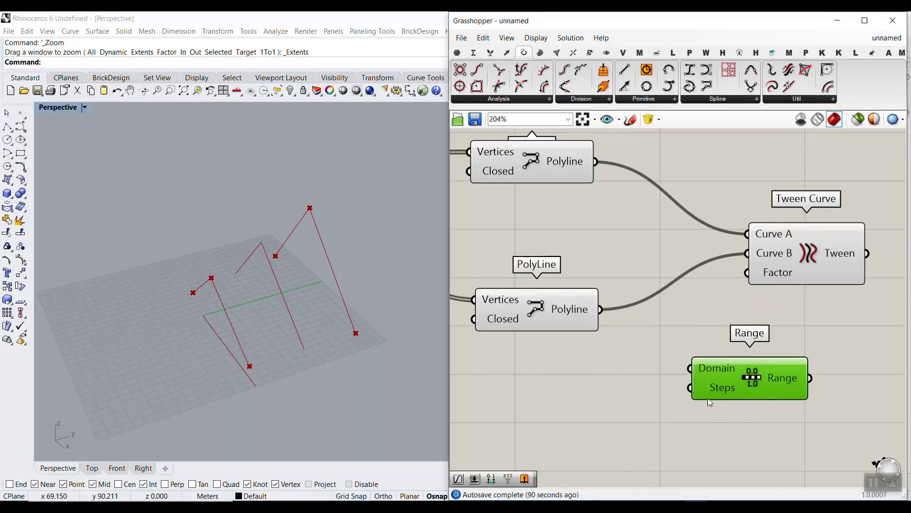
pyautogui.scroll(2, 686, 397)
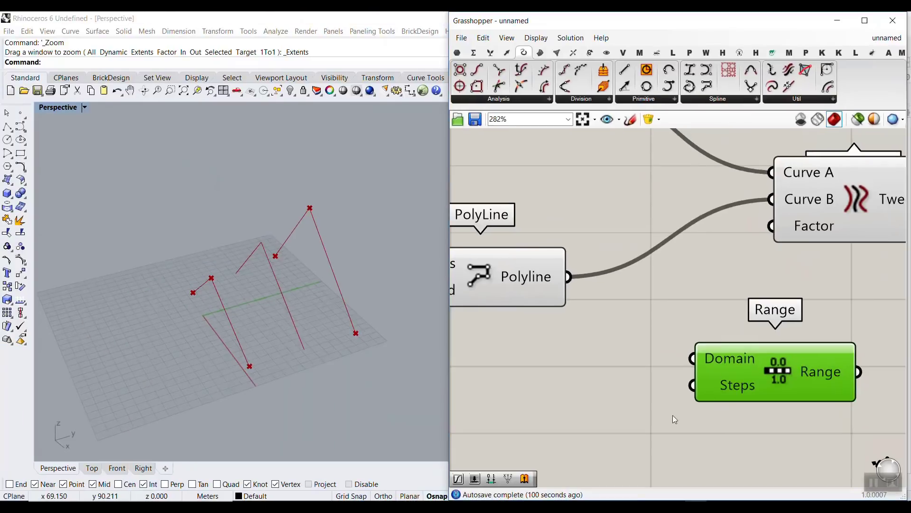
pyautogui.moveTo(737, 389)
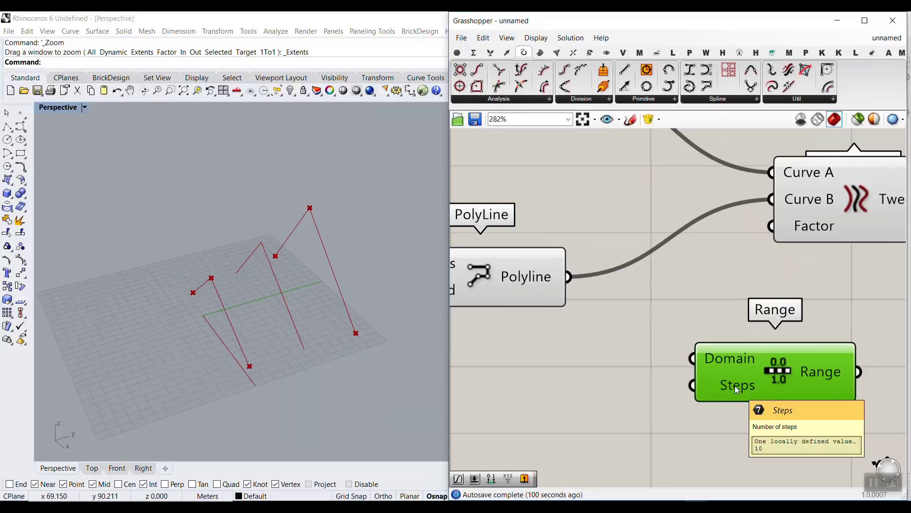
# Drive Range Steps with a Number Slider set to 11 and feed Range into the tween Factor
pyautogui.doubleClick(590, 385)
pyautogui.write('123')
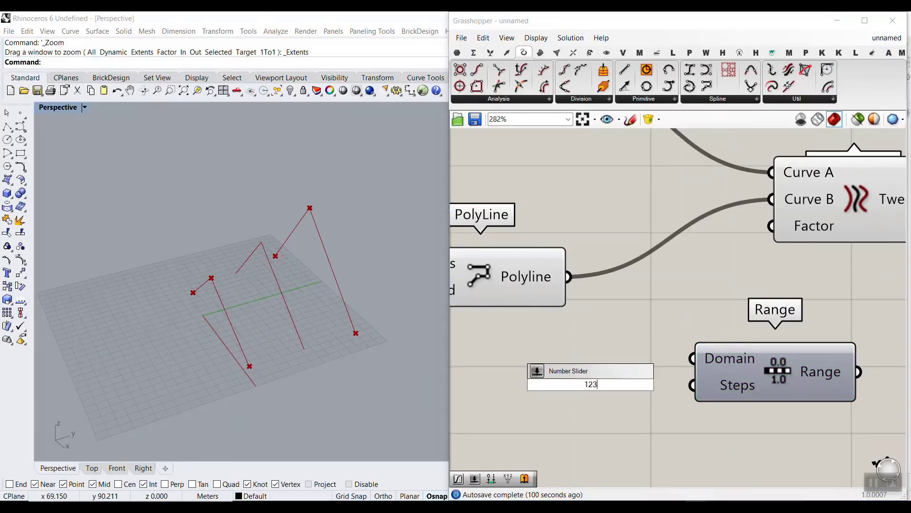
pyautogui.press('Return')
pyautogui.moveTo(692, 377)
pyautogui.mouseDown()
pyautogui.moveTo(611, 388)
pyautogui.moveTo(692, 385)
pyautogui.mouseUp()
pyautogui.moveTo(858, 371); pyautogui.dragTo(773, 227)
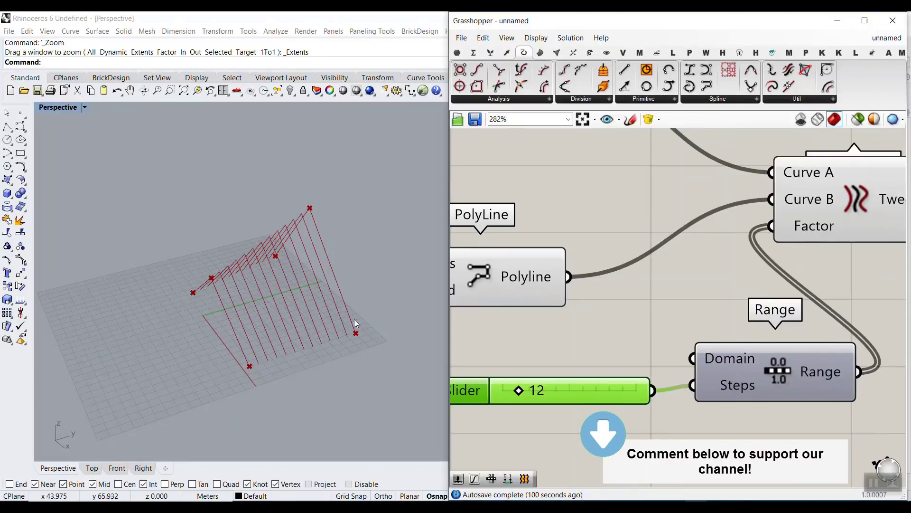
pyautogui.moveTo(525, 394); pyautogui.dragTo(588, 381, button='right')
pyautogui.moveTo(587, 381); pyautogui.dragTo(585, 381)
pyautogui.moveTo(585, 381); pyautogui.dragTo(651, 386, button='right')
pyautogui.moveTo(180, 329); pyautogui.dragTo(223, 328, button='right')
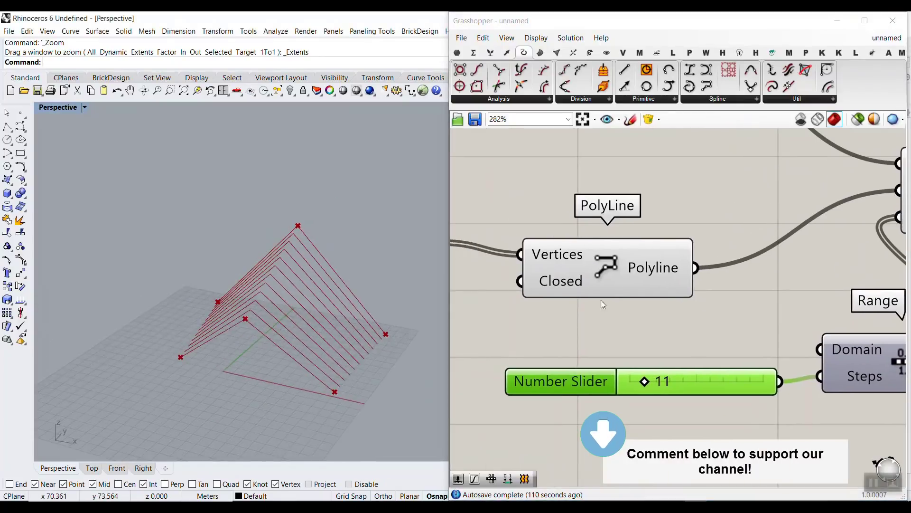
pyautogui.scroll(-3, 600, 301)
# Box-select both Point components and move the left point along Y
pyautogui.moveTo(667, 141); pyautogui.dragTo(616, 298)
pyautogui.moveTo(223, 322)
pyautogui.mouseDown(button='right')
pyautogui.moveTo(238, 320)
pyautogui.moveTo(221, 318)
pyautogui.mouseUp(button='right')
pyautogui.moveTo(216, 292); pyautogui.dragTo(189, 298)
# Drag the bottom, upper-left, top and lower-middle points with the gumball into a peaked shape
pyautogui.moveTo(262, 349); pyautogui.dragTo(213, 362)
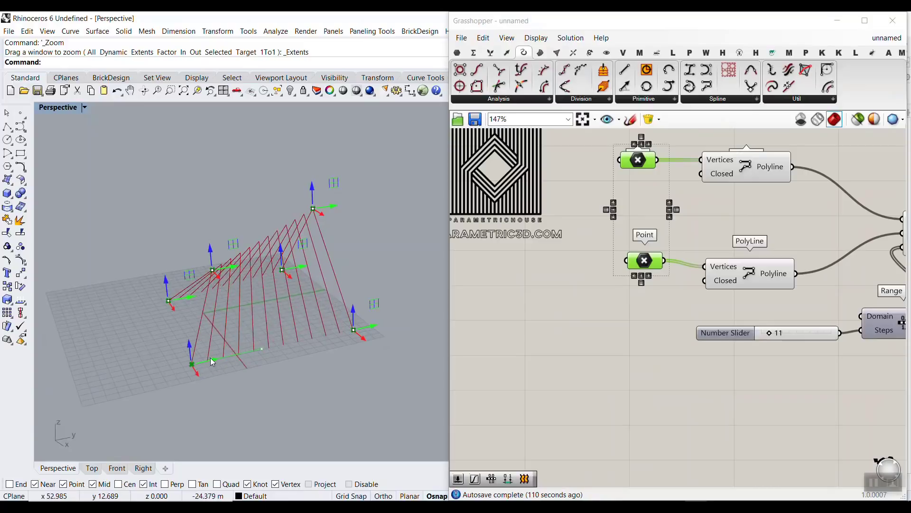
pyautogui.moveTo(227, 272); pyautogui.dragTo(201, 336)
pyautogui.moveTo(200, 345); pyautogui.dragTo(280, 296, button='right')
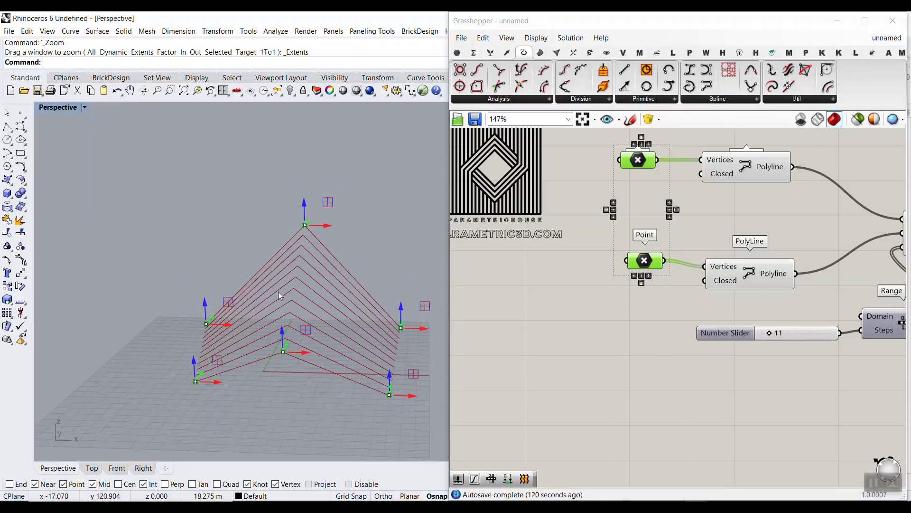
pyautogui.moveTo(319, 228); pyautogui.dragTo(250, 209)
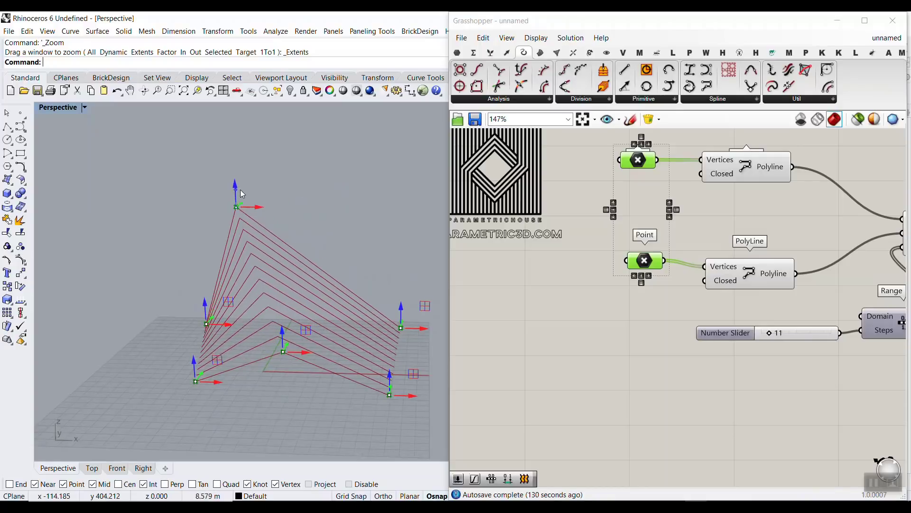
pyautogui.moveTo(283, 352); pyautogui.dragTo(349, 346)
# Deselect the Point components and orbit to inspect the tented form
pyautogui.moveTo(369, 315); pyautogui.dragTo(209, 339, button='right')
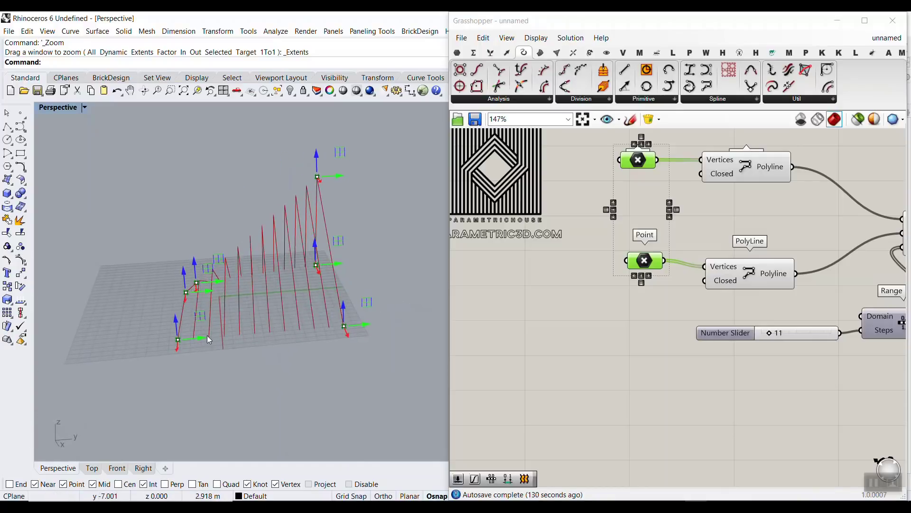
pyautogui.click(536, 347)
pyautogui.scroll(-3, 634, 286)
pyautogui.moveTo(417, 342); pyautogui.dragTo(170, 336, button='right')
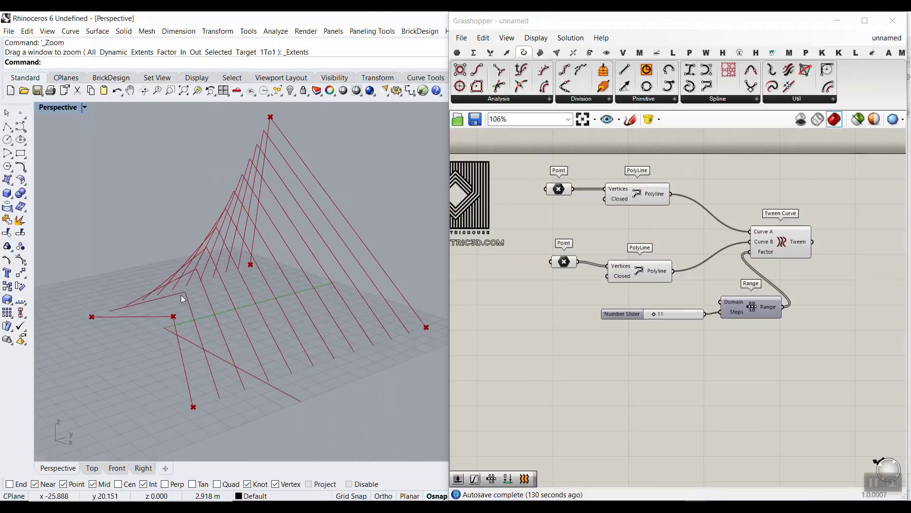
pyautogui.scroll(4, 728, 288)
# Add an Offset Curve component fed by the Tween output and orbit to inspect the offsets
pyautogui.doubleClick(728, 289)
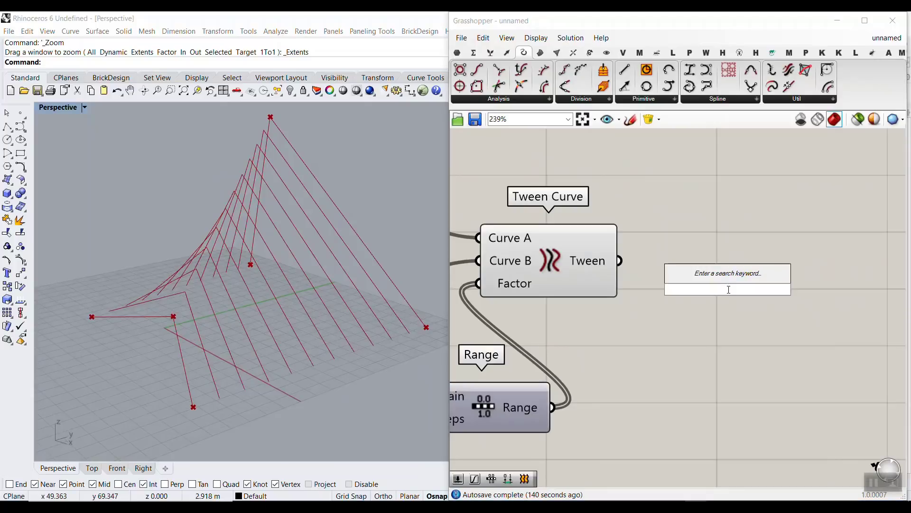
pyautogui.write('offset')
pyautogui.press('Return')
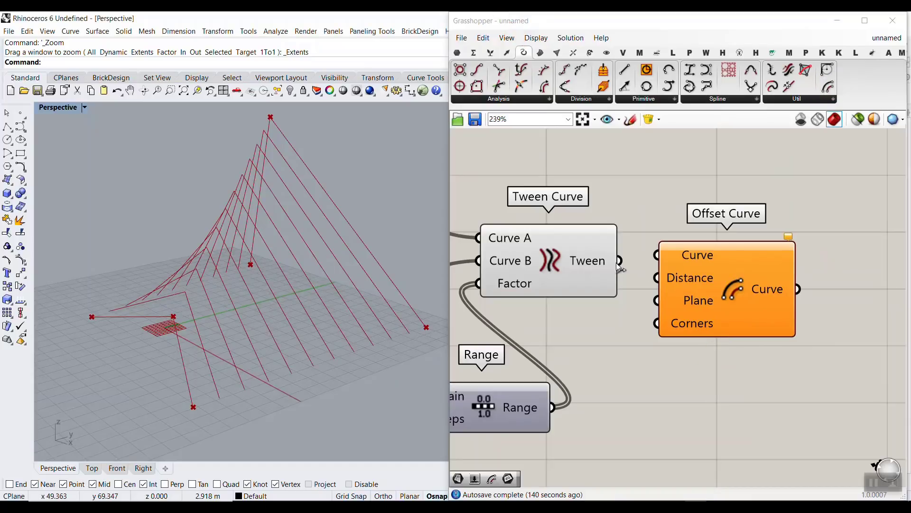
pyautogui.moveTo(620, 260); pyautogui.dragTo(656, 255)
pyautogui.moveTo(726, 266); pyautogui.dragTo(830, 280)
pyautogui.moveTo(598, 342); pyautogui.dragTo(558, 313, button='right')
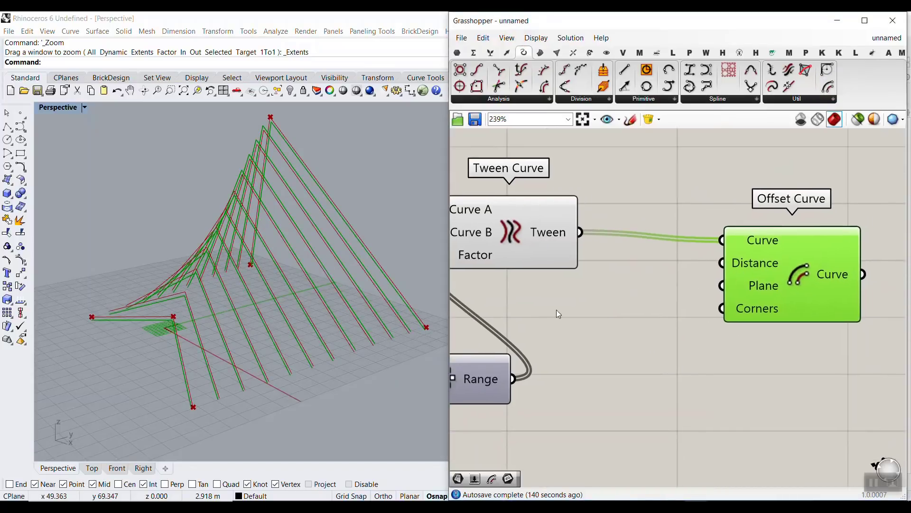
pyautogui.moveTo(133, 276); pyautogui.dragTo(166, 275, button='right')
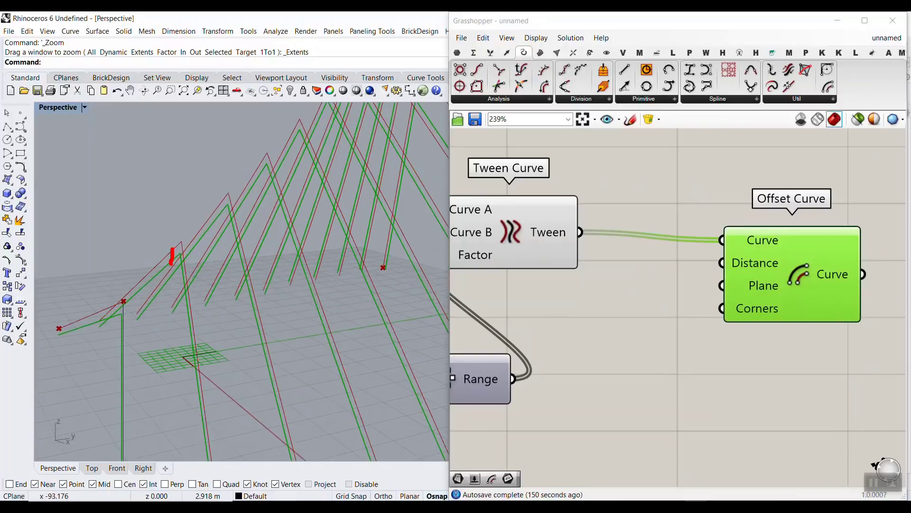
pyautogui.moveTo(170, 258); pyautogui.dragTo(291, 157, button='right')
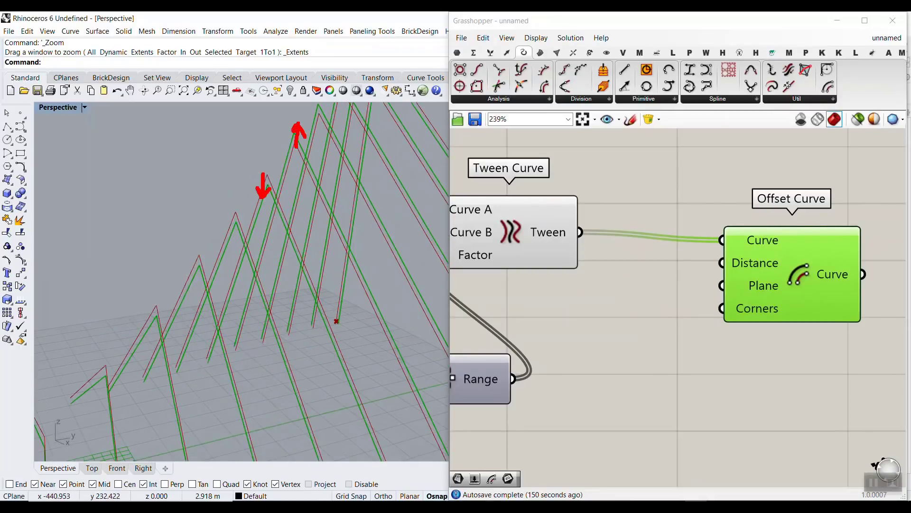
pyautogui.moveTo(291, 157); pyautogui.dragTo(269, 215, button='right')
pyautogui.moveTo(621, 228); pyautogui.dragTo(680, 279, button='right')
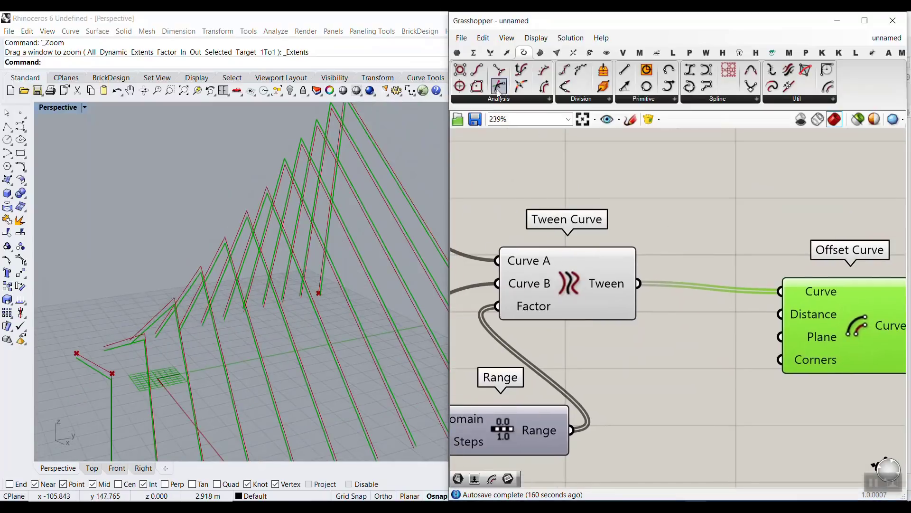
# Add a Plane parameter fed by the tweened curves and wire it into Offset Curve's Plane
pyautogui.click(459, 52)
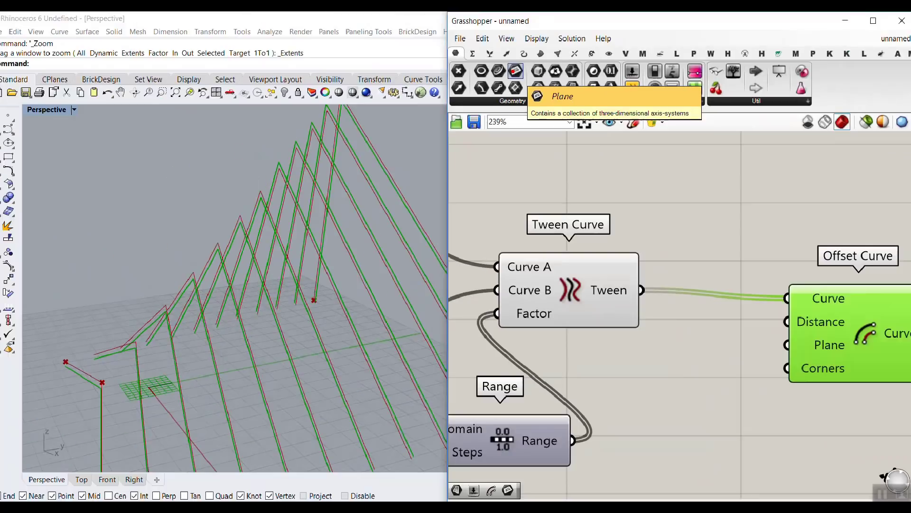
pyautogui.moveTo(707, 352); pyautogui.dragTo(706, 351)
pyautogui.moveTo(638, 283); pyautogui.dragTo(662, 345)
pyautogui.moveTo(740, 355); pyautogui.dragTo(646, 332, button='right')
pyautogui.moveTo(644, 326); pyautogui.dragTo(686, 314)
pyautogui.moveTo(741, 332); pyautogui.dragTo(759, 331)
pyautogui.moveTo(328, 349); pyautogui.dragTo(368, 296, button='right')
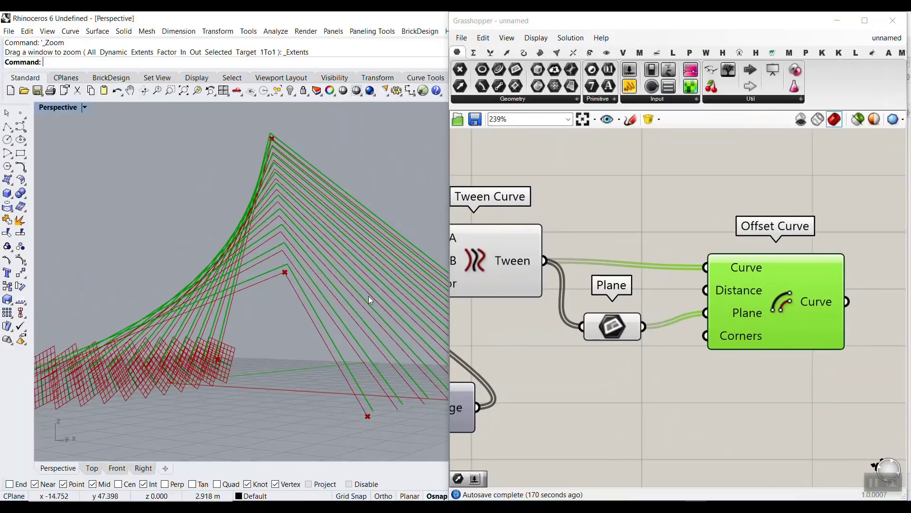
# Turn off the Plane parameter's preview and move it aside
pyautogui.rightClick(614, 322)
pyautogui.click(645, 296)
pyautogui.scroll(-2, 702, 319)
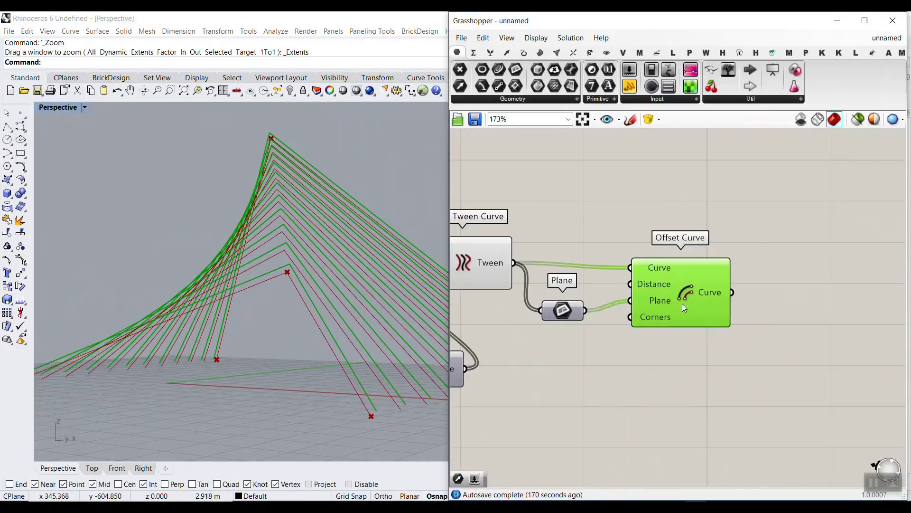
pyautogui.moveTo(564, 310); pyautogui.dragTo(615, 311)
# Connect a 2.5 Number Slider to Offset Curve's Distance, testing about 3.8 before returning to 2.5
pyautogui.doubleClick(632, 348)
pyautogui.write('2.5')
pyautogui.press('Return')
pyautogui.scroll(2, 722, 341)
pyautogui.moveTo(714, 350); pyautogui.dragTo(718, 276)
pyautogui.moveTo(616, 351)
pyautogui.mouseDown()
pyautogui.moveTo(628, 350)
pyautogui.moveTo(616, 350)
pyautogui.mouseUp()
pyautogui.moveTo(294, 280); pyautogui.dragTo(246, 291, button='right')
# Compare the Tween Curve and Offset Curve previews, then deselect all
pyautogui.scroll(-2, 655, 221)
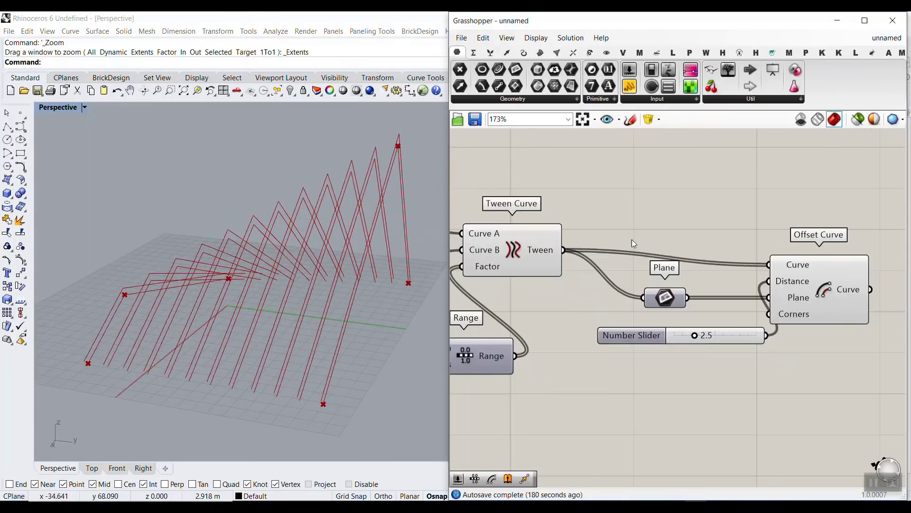
pyautogui.click(531, 249)
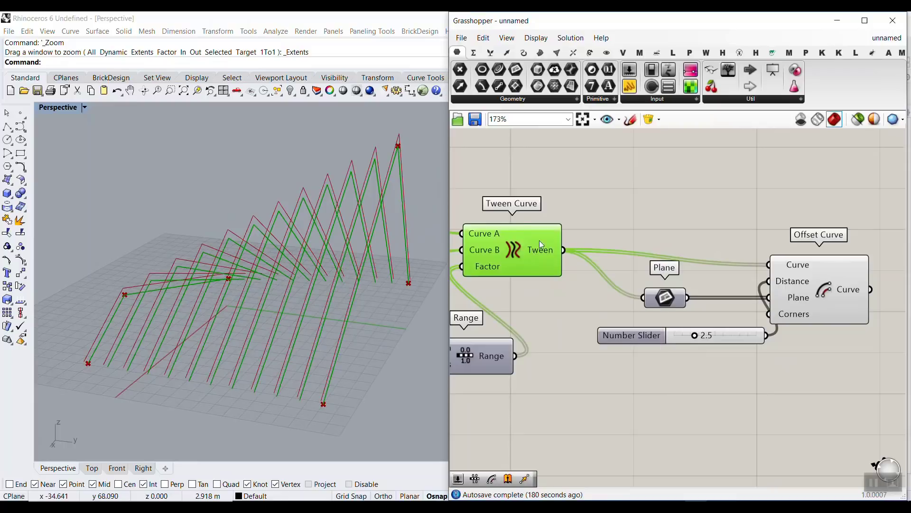
pyautogui.click(812, 285)
pyautogui.click(563, 192)
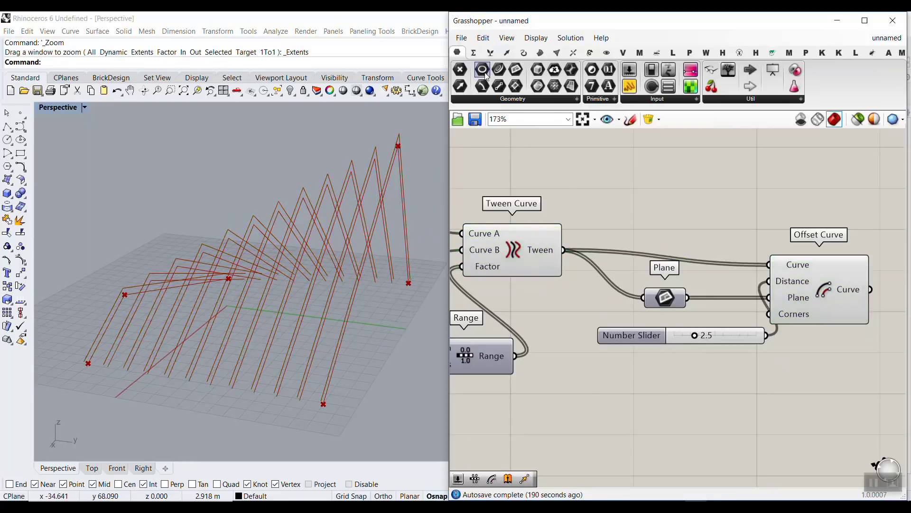
# Add two Curve parameters, one collecting the tweened curves and one for the offset curves
pyautogui.moveTo(499, 69); pyautogui.dragTo(625, 210)
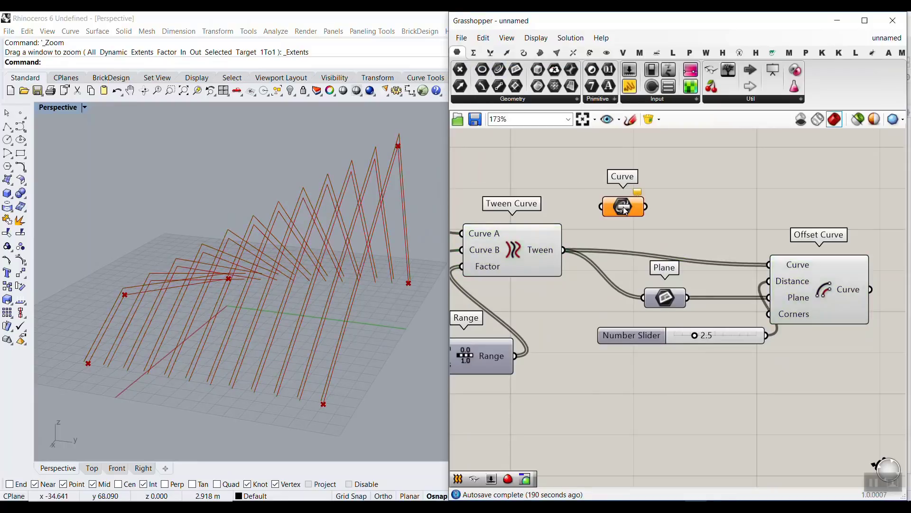
pyautogui.moveTo(564, 251); pyautogui.dragTo(769, 266)
pyautogui.moveTo(707, 289); pyautogui.dragTo(756, 252)
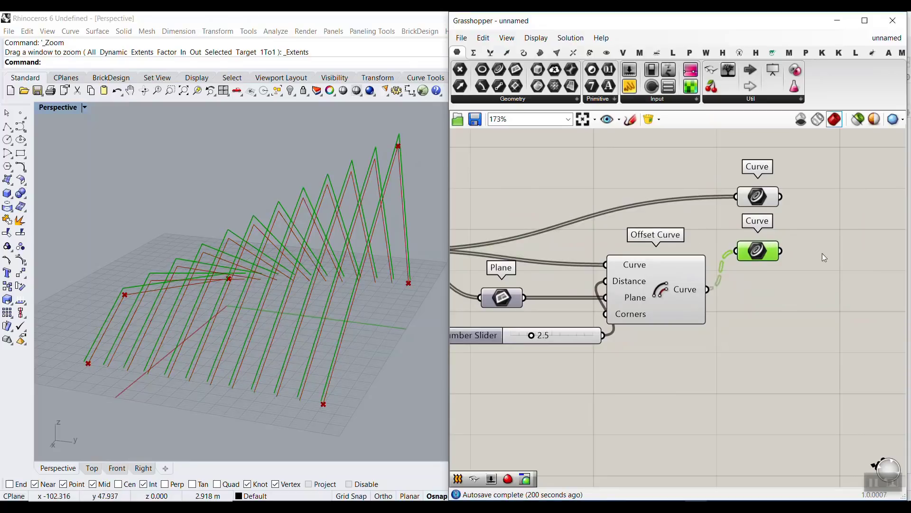
pyautogui.moveTo(750, 263); pyautogui.dragTo(662, 296, button='right')
# Place a Loft component from the 'loft' search and preview the offset curves parameter
pyautogui.doubleClick(777, 256)
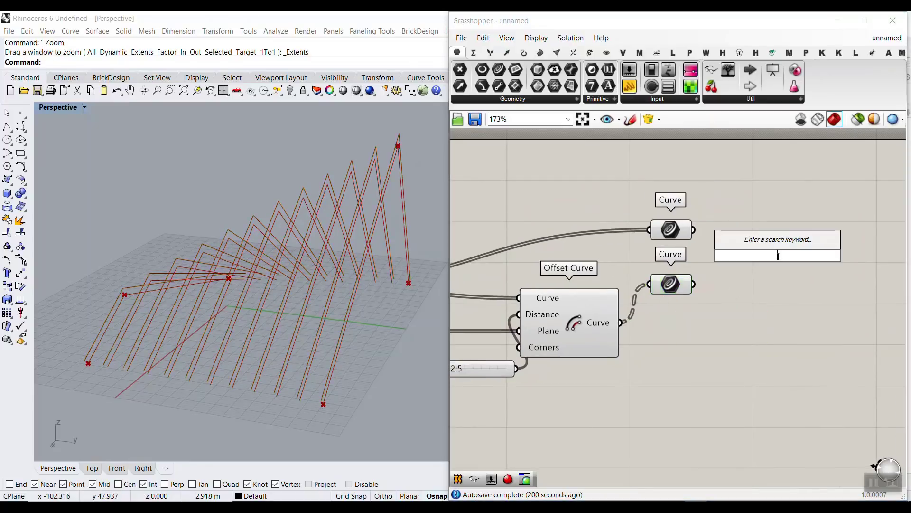
pyautogui.write('loft')
pyautogui.press('Return')
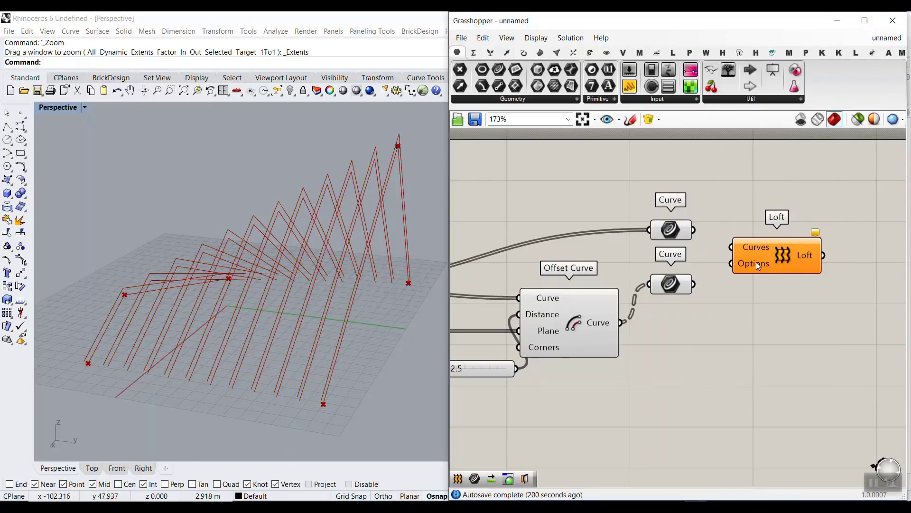
pyautogui.click(671, 285)
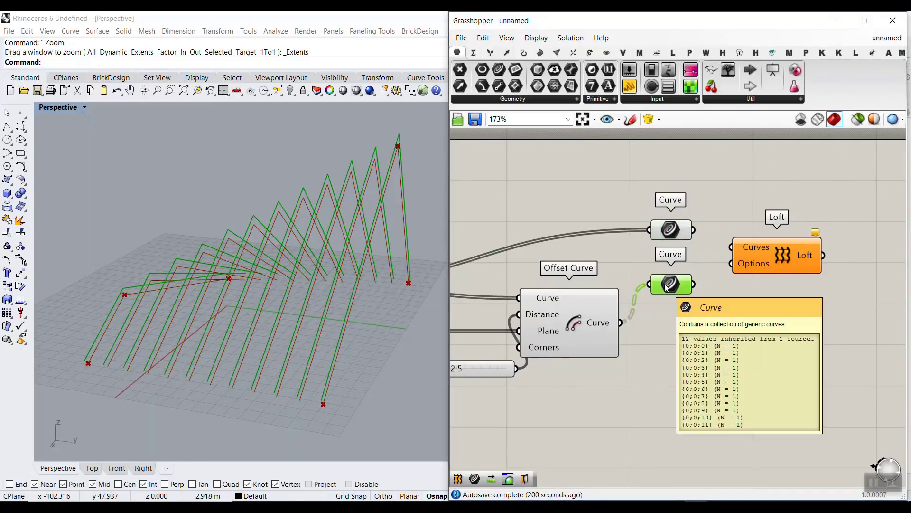
pyautogui.click(679, 296)
pyautogui.moveTo(678, 291)
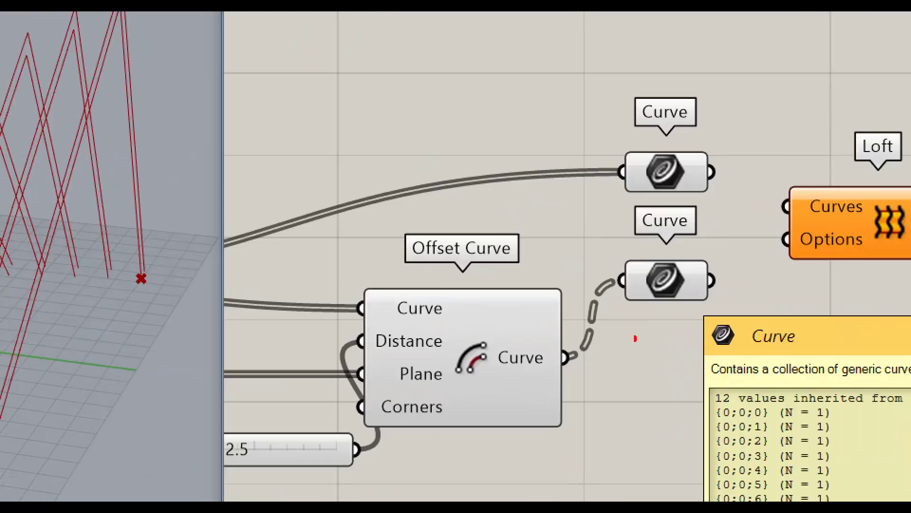
# Check the 12 offset-curve branches ({0;0;0}–{0;0;11}), then open the tweened-curves parameter's context menu
pyautogui.moveTo(576, 384)
pyautogui.mouseDown()
pyautogui.moveTo(611, 349)
pyautogui.moveTo(625, 294)
pyautogui.moveTo(643, 320)
pyautogui.mouseUp()
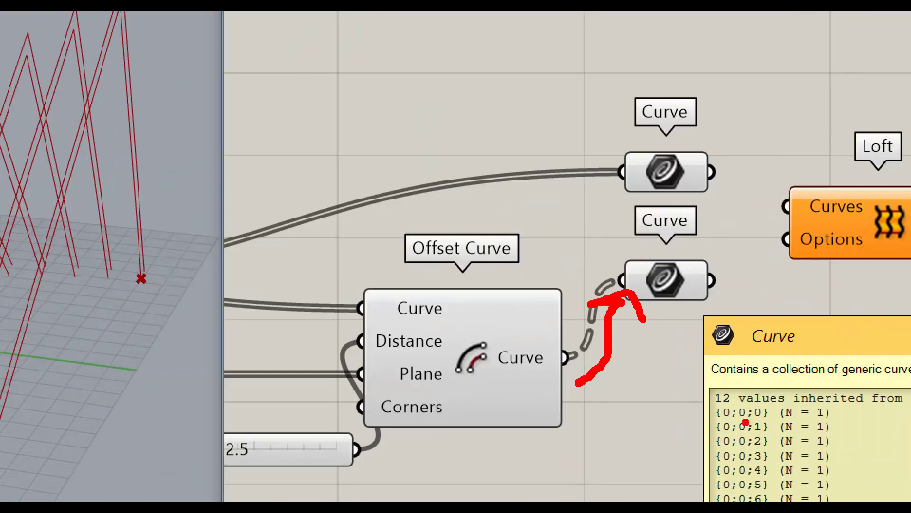
pyautogui.moveTo(703, 425); pyautogui.dragTo(857, 425)
pyautogui.moveTo(701, 455); pyautogui.dragTo(822, 455)
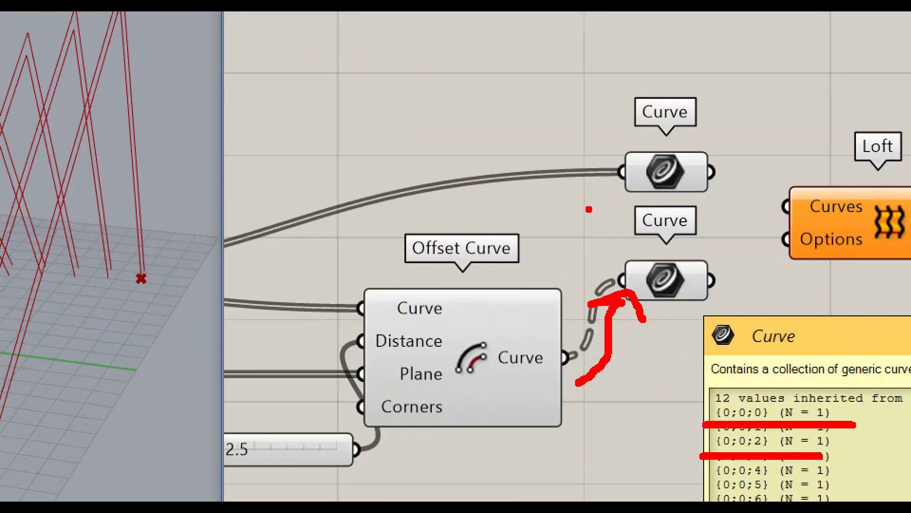
pyautogui.hotkey('ctrl', 'z')
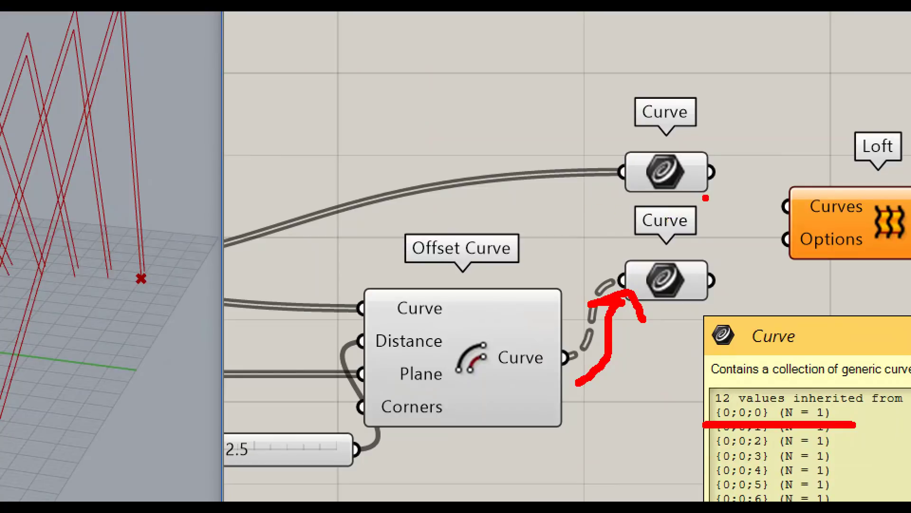
pyautogui.moveTo(694, 192); pyautogui.dragTo(697, 132)
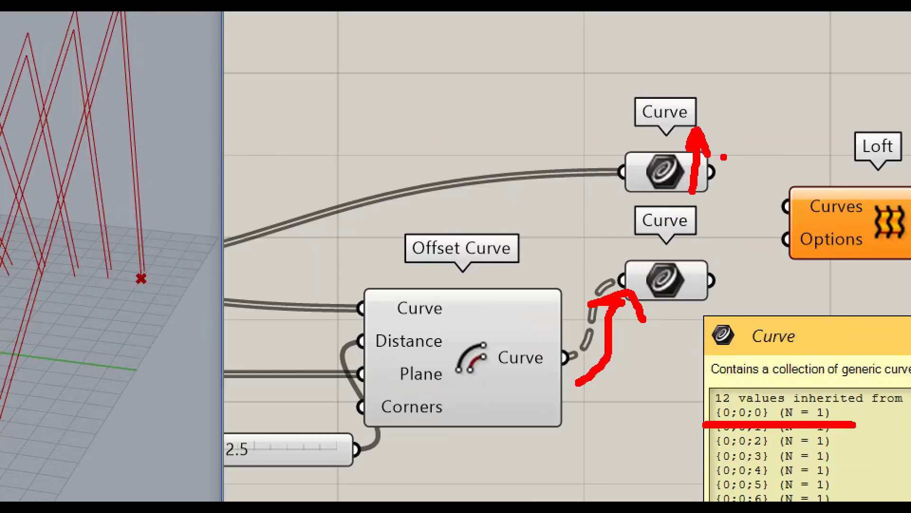
pyautogui.press('Escape')
pyautogui.rightClick(659, 233)
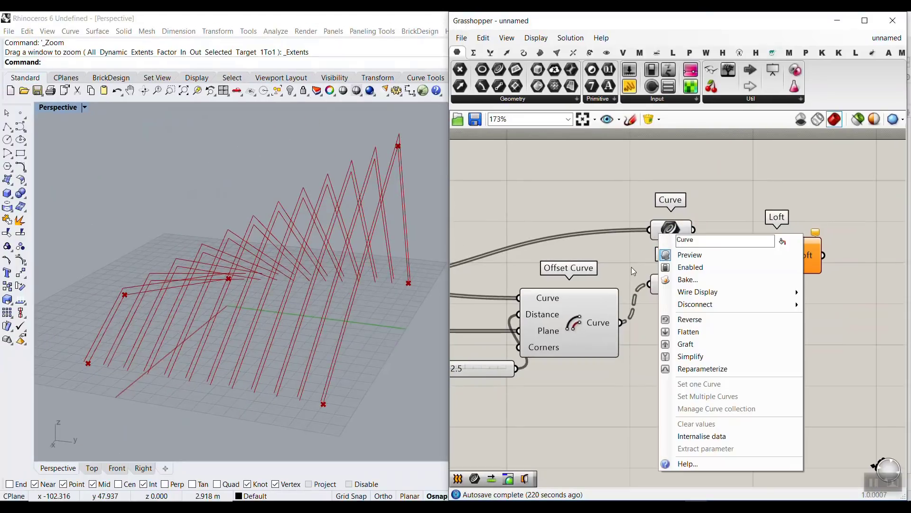
# Graft the tweened curves parameter and duplicate it
pyautogui.click(695, 346)
pyautogui.moveTo(671, 233); pyautogui.dragTo(651, 223)
pyautogui.hotkey('ctrl', 'v')
# Wire the grafted tween curves and the offset curves into Loft's Curves input, producing 12 strips
pyautogui.scroll(3, 613, 239)
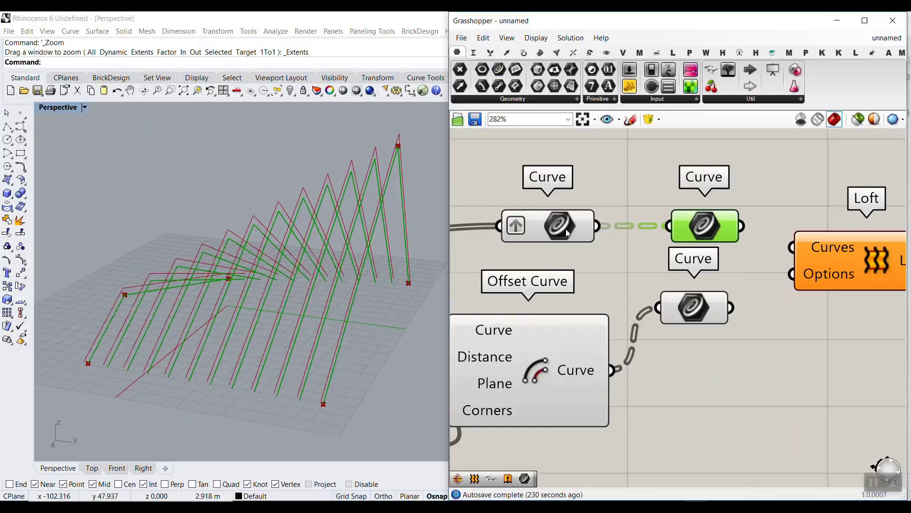
pyautogui.moveTo(703, 232)
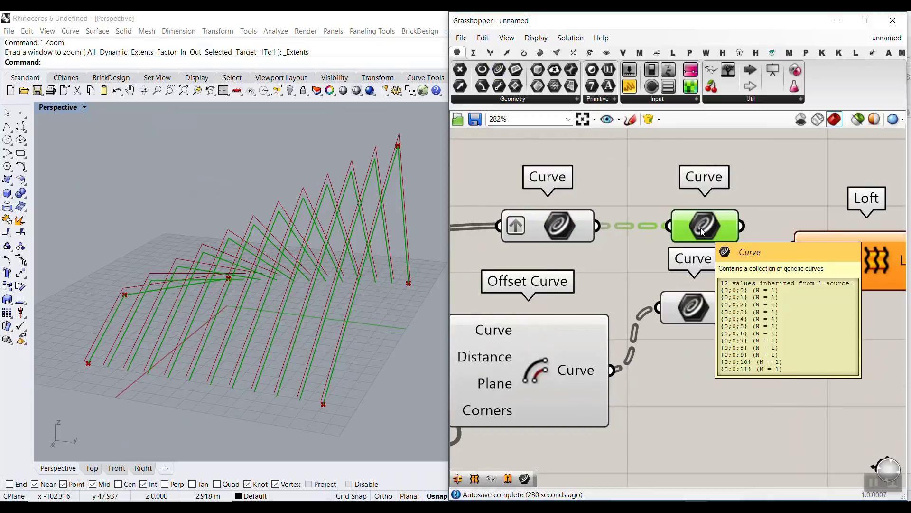
pyautogui.moveTo(703, 232); pyautogui.dragTo(609, 212, button='right')
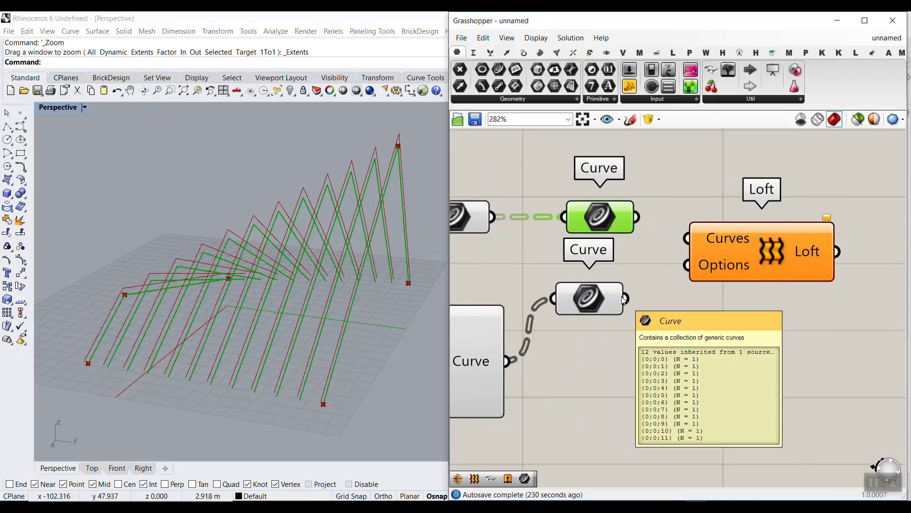
pyautogui.moveTo(637, 217); pyautogui.dragTo(688, 239)
pyautogui.keyDown('shift'); pyautogui.moveTo(627, 298); pyautogui.dragTo(688, 240); pyautogui.keyUp('shift')
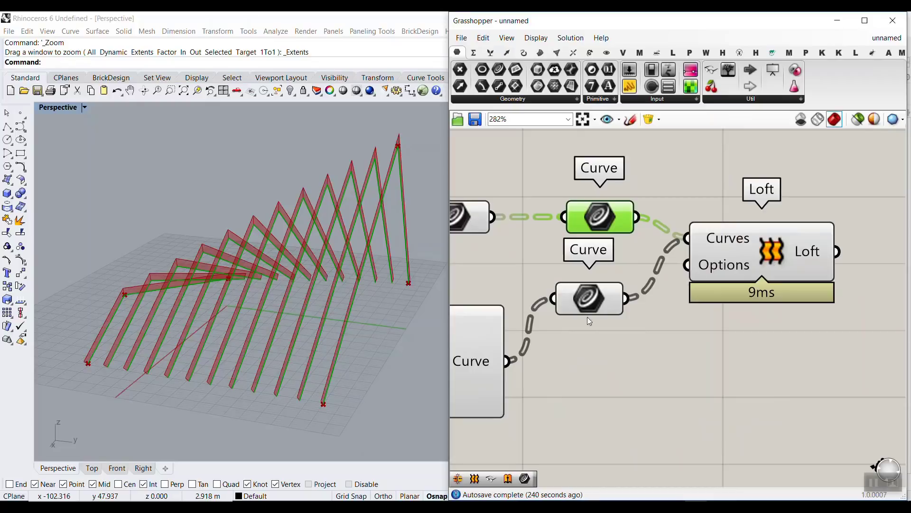
pyautogui.moveTo(711, 239)
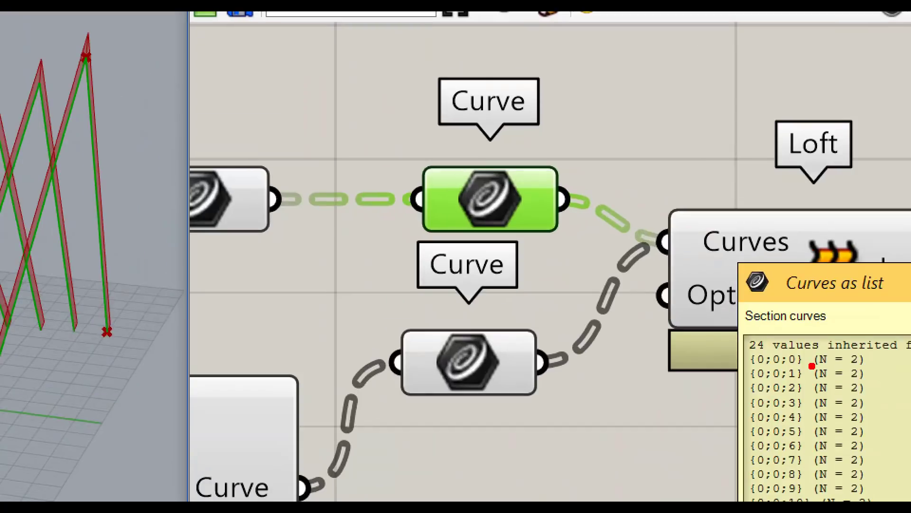
pyautogui.moveTo(814, 370); pyautogui.dragTo(876, 371)
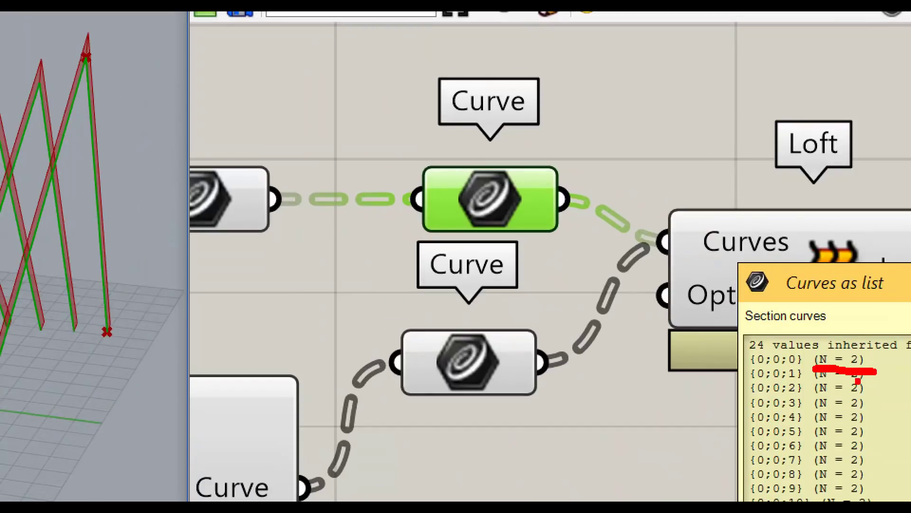
pyautogui.moveTo(813, 385); pyautogui.dragTo(872, 384)
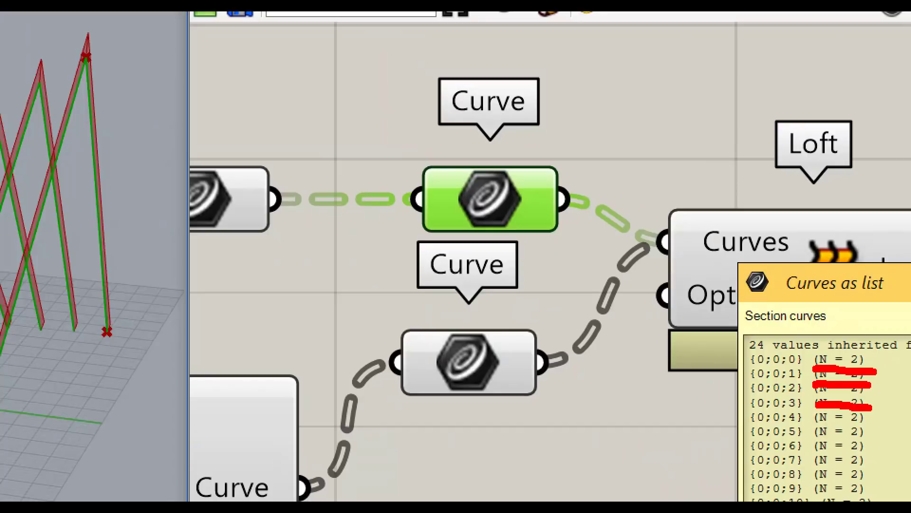
pyautogui.hotkey('ctrl', 'z')
pyautogui.hotkey('ctrl', 'z')
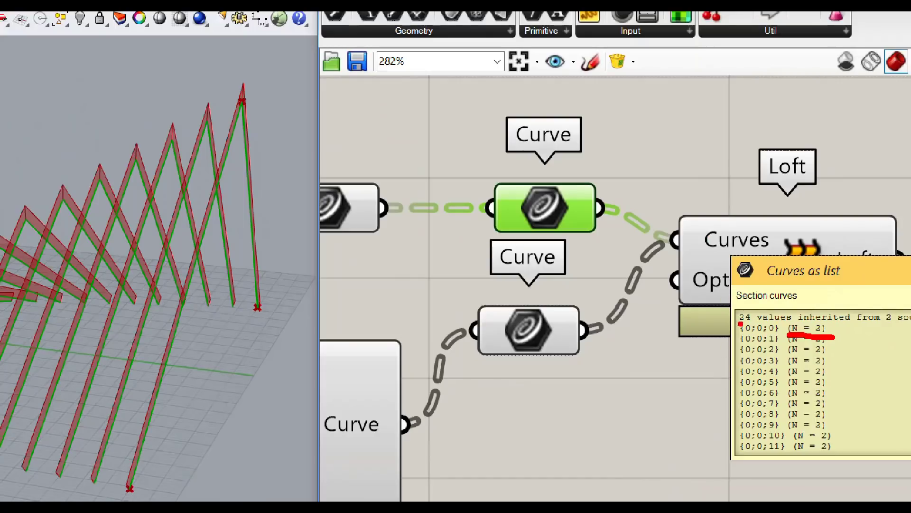
pyautogui.moveTo(733, 313)
pyautogui.keyDown('ctrl'); pyautogui.mouseDown()
pyautogui.moveTo(765, 442)
pyautogui.moveTo(778, 468)
pyautogui.moveTo(789, 469)
pyautogui.moveTo(691, 254)
pyautogui.moveTo(729, 178)
pyautogui.mouseUp(); pyautogui.keyUp('ctrl')
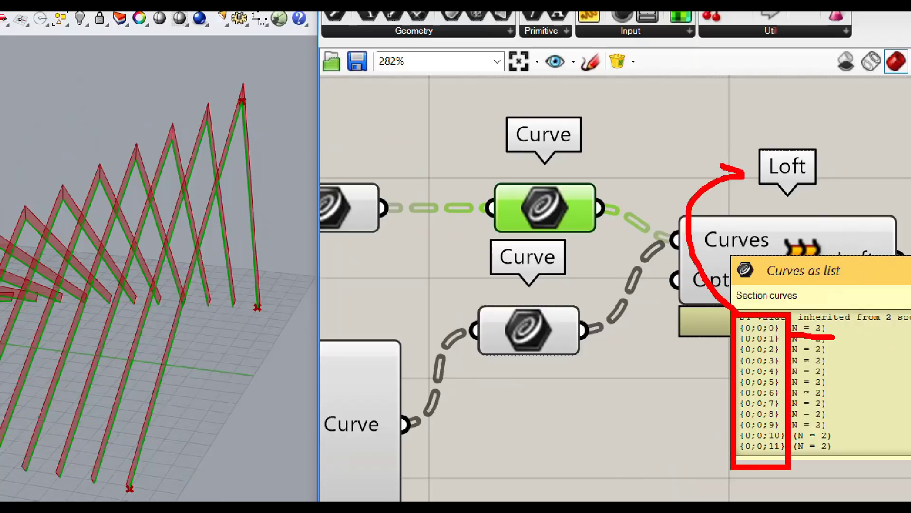
pyautogui.moveTo(814, 165)
pyautogui.mouseDown()
pyautogui.moveTo(837, 211)
pyautogui.moveTo(819, 278)
pyautogui.mouseUp()
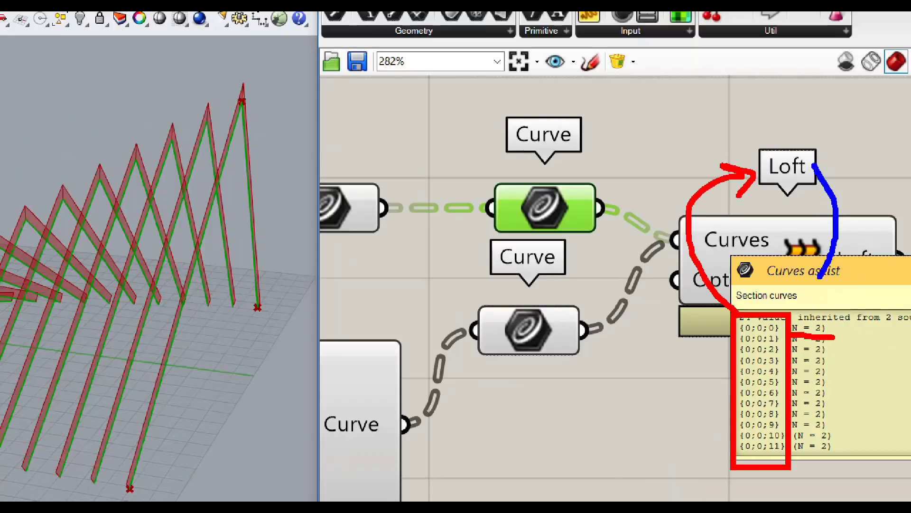
pyautogui.press('Escape')
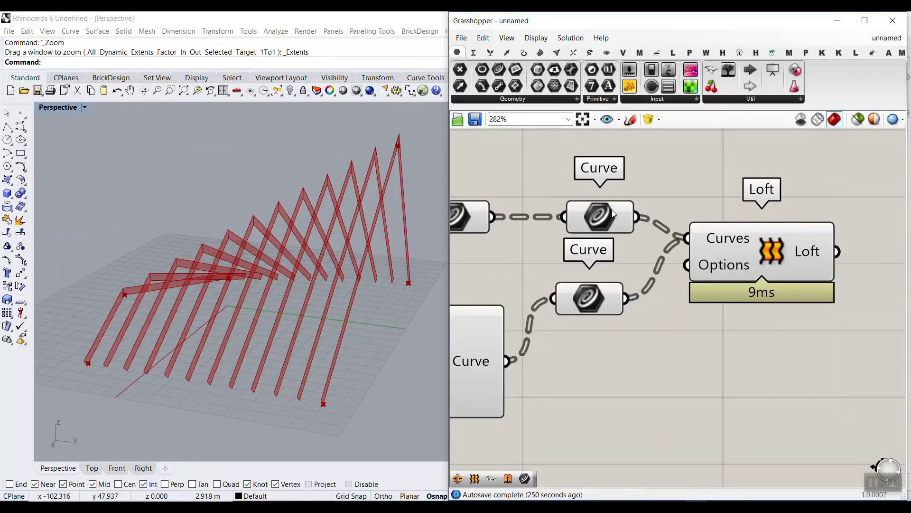
# Select Loft to highlight its row of 12 flat beam strips in the viewport
pyautogui.moveTo(607, 260); pyautogui.dragTo(644, 249, button='right')
pyautogui.moveTo(528, 225)
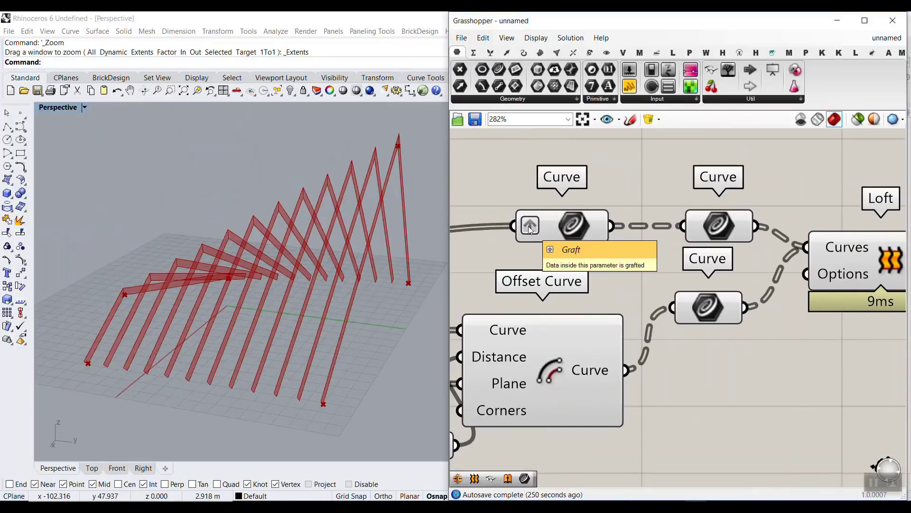
pyautogui.moveTo(824, 178); pyautogui.dragTo(824, 98)
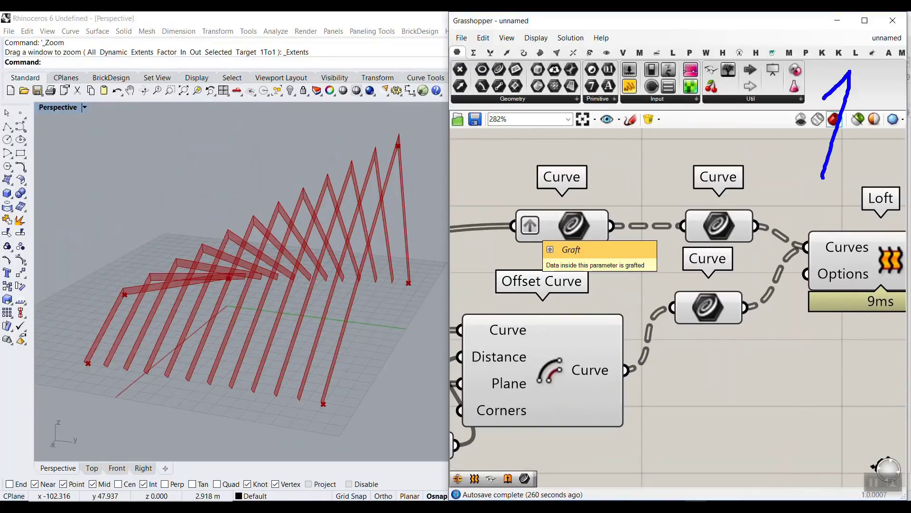
pyautogui.press('Escape')
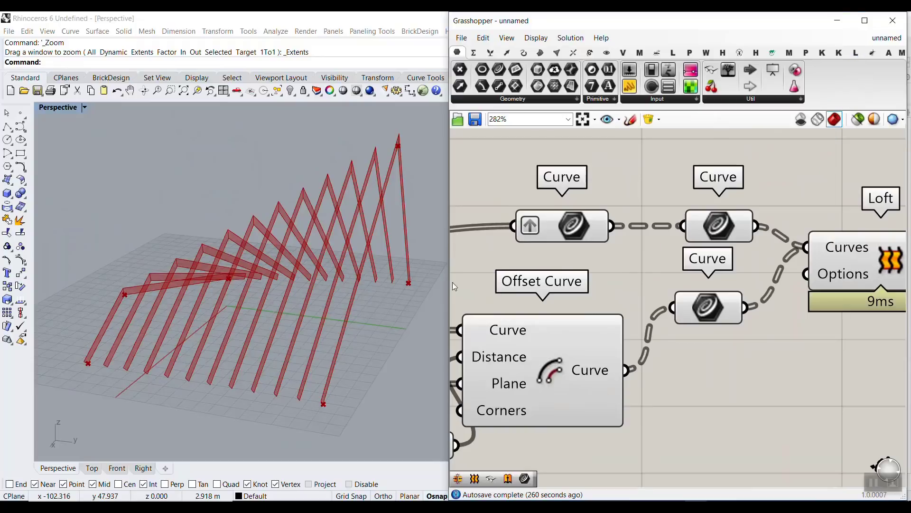
pyautogui.moveTo(247, 278); pyautogui.dragTo(183, 289, button='right')
pyautogui.scroll(-3, 671, 252)
pyautogui.click(715, 246)
pyautogui.scroll(4, 646, 326)
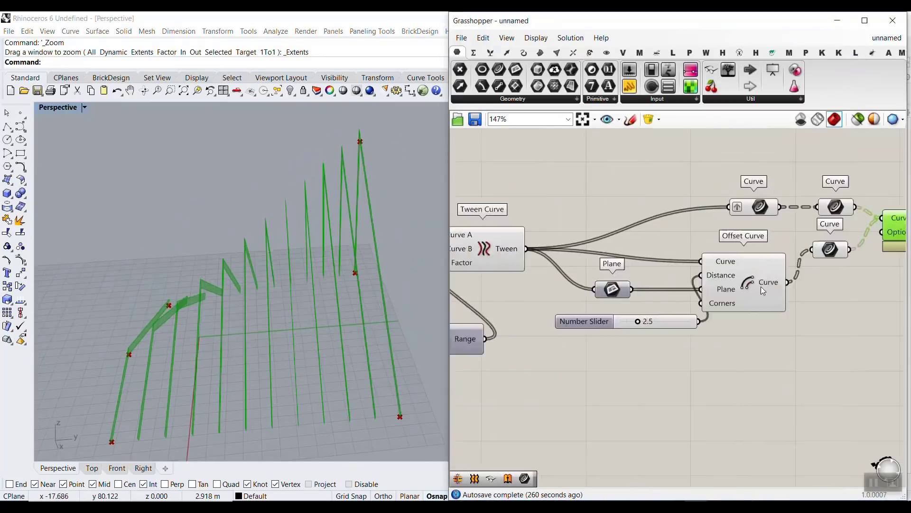
# Raise the offset Distance slider from 2.5 to 5.9 to widen the strips
pyautogui.moveTo(643, 325); pyautogui.dragTo(674, 322)
pyautogui.moveTo(214, 284); pyautogui.dragTo(175, 289, button='right')
pyautogui.moveTo(800, 308); pyautogui.dragTo(691, 293, button='right')
pyautogui.scroll(-3, 707, 260)
pyautogui.scroll(3, 762, 257)
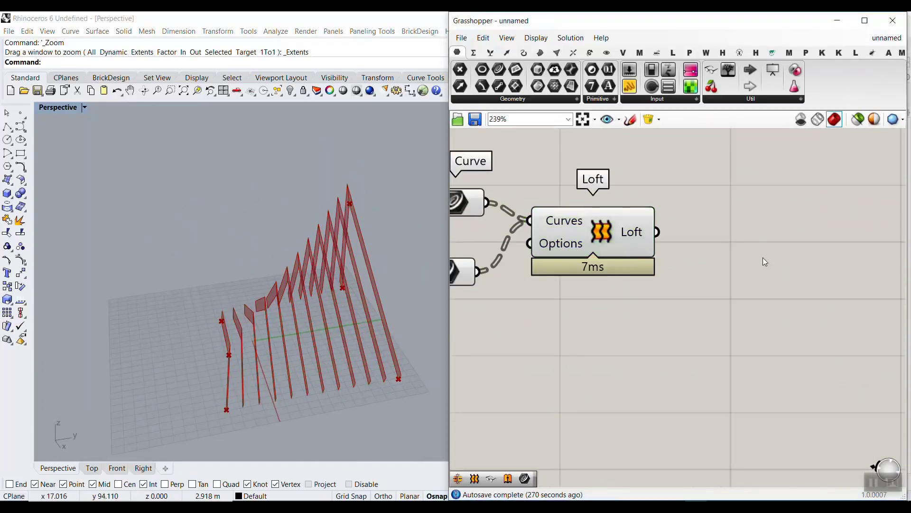
# Add an Extrude component with the loft surfaces as its Base
pyautogui.doubleClick(762, 257)
pyautogui.write('ex')
pyautogui.click(722, 244)
pyautogui.moveTo(658, 233); pyautogui.dragTo(809, 297)
# Add a Unit Y component and connect it to Extrude's Direction
pyautogui.doubleClick(644, 317)
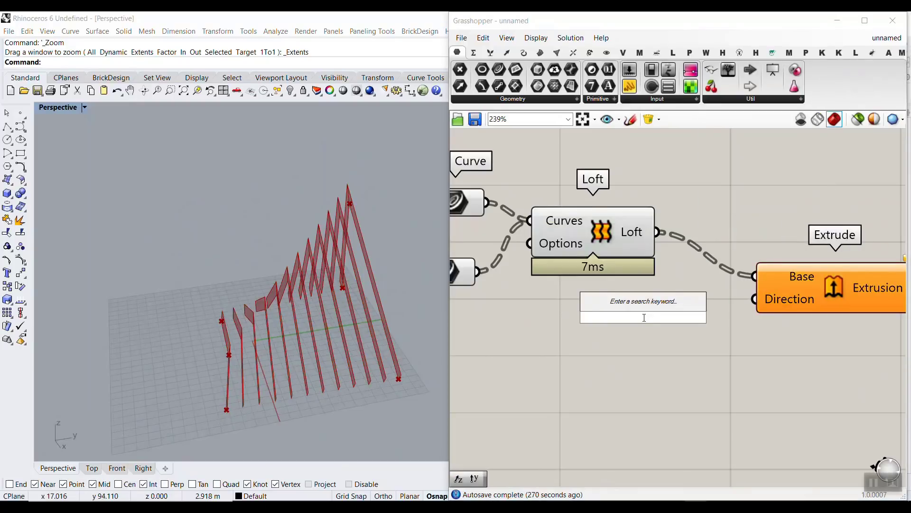
pyautogui.write('unit y')
pyautogui.press('Return')
pyautogui.moveTo(643, 316); pyautogui.dragTo(647, 352)
pyautogui.moveTo(726, 352); pyautogui.dragTo(756, 299)
pyautogui.moveTo(662, 342); pyautogui.dragTo(763, 302, button='right')
# Drive Unit Y's Factor with a number slider, settling the extrusion length at 4.15
pyautogui.doubleClick(563, 358)
pyautogui.write('3')
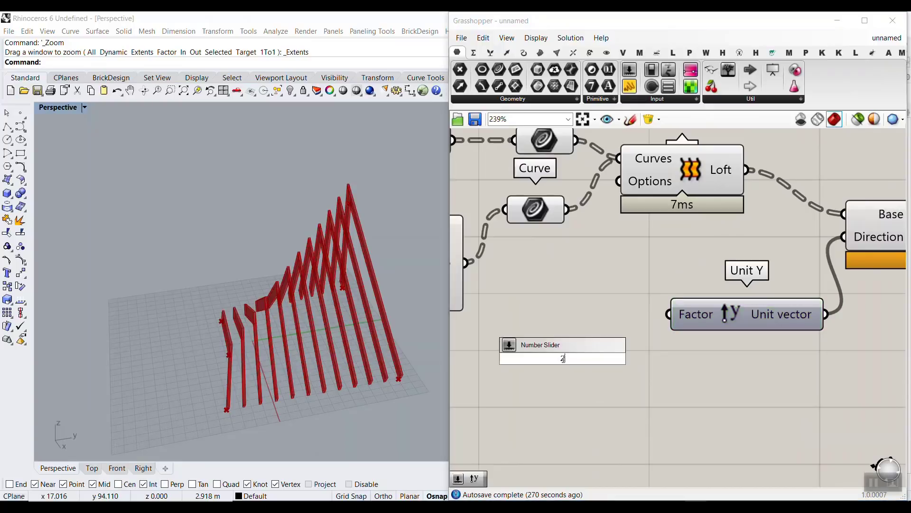
pyautogui.write('.56')
pyautogui.press('Return')
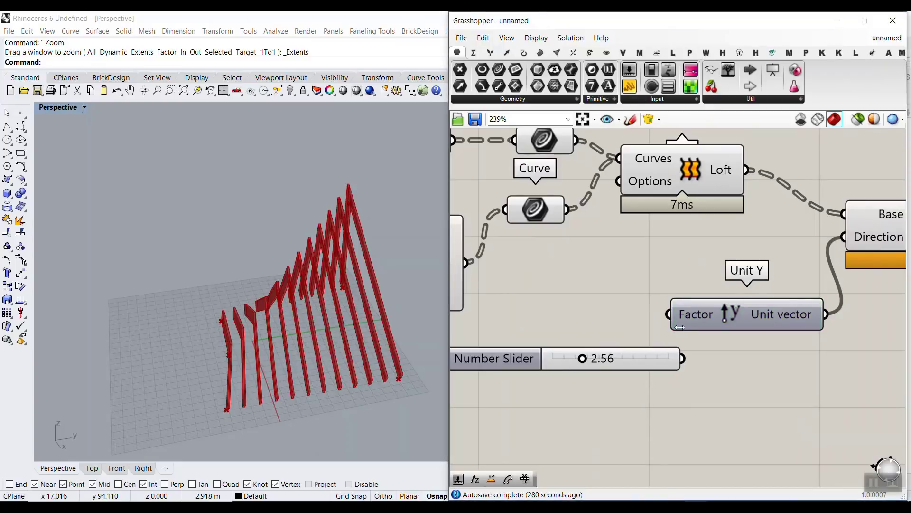
pyautogui.moveTo(680, 359); pyautogui.dragTo(669, 314)
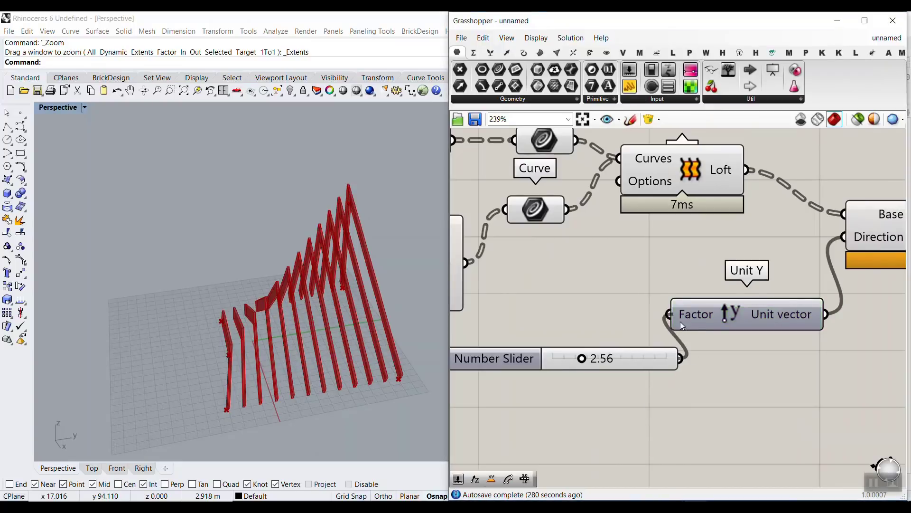
pyautogui.moveTo(582, 358)
pyautogui.mouseDown()
pyautogui.moveTo(612, 360)
pyautogui.moveTo(601, 359)
pyautogui.mouseUp()
pyautogui.moveTo(418, 351); pyautogui.dragTo(284, 259, button='right')
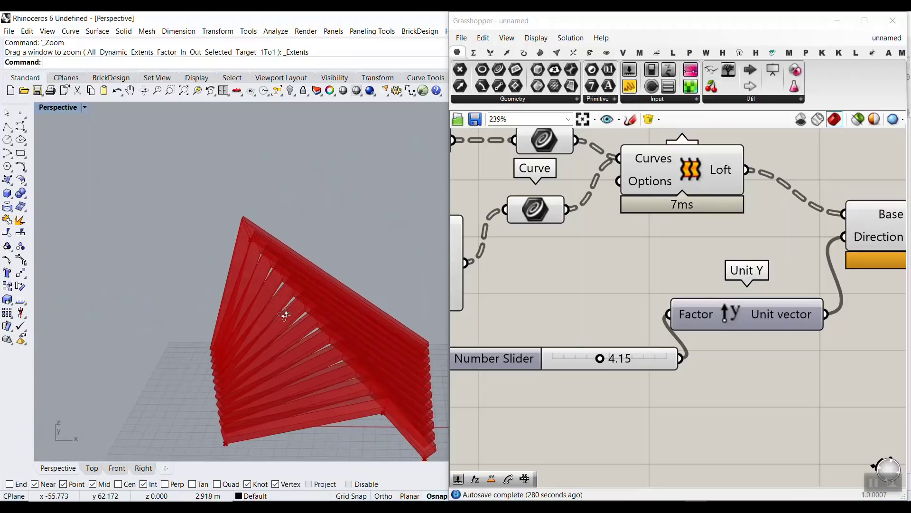
# Set the Range step slider so the roof has 10 beams
pyautogui.scroll(-5, 782, 255)
pyautogui.moveTo(511, 260); pyautogui.dragTo(677, 272, button='right')
pyautogui.scroll(5, 651, 292)
pyautogui.moveTo(604, 294)
pyautogui.mouseDown()
pyautogui.moveTo(594, 294)
pyautogui.moveTo(602, 295)
pyautogui.mouseUp()
pyautogui.moveTo(294, 290); pyautogui.dragTo(361, 289, button='right')
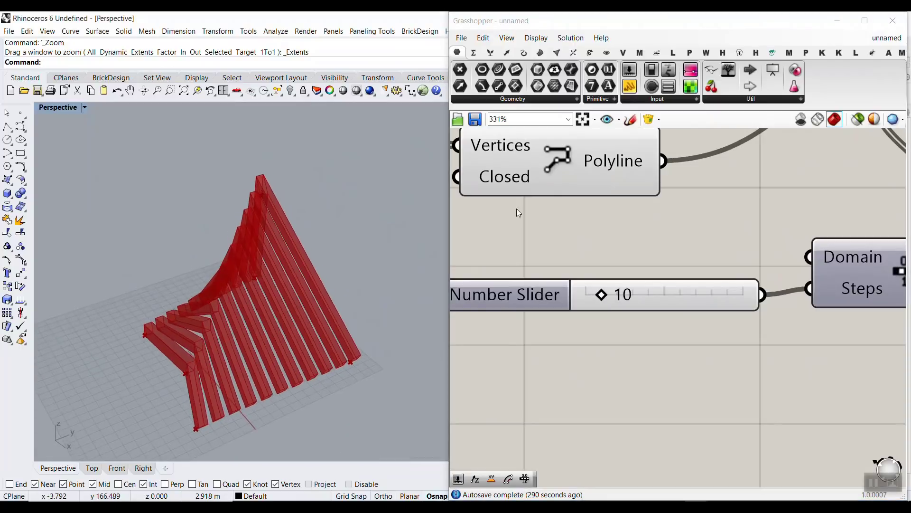
pyautogui.scroll(-5, 683, 218)
pyautogui.scroll(3, 654, 244)
# Select both Point components and drag the roof corner points into a steep ridged shape
pyautogui.moveTo(640, 327); pyautogui.dragTo(581, 158)
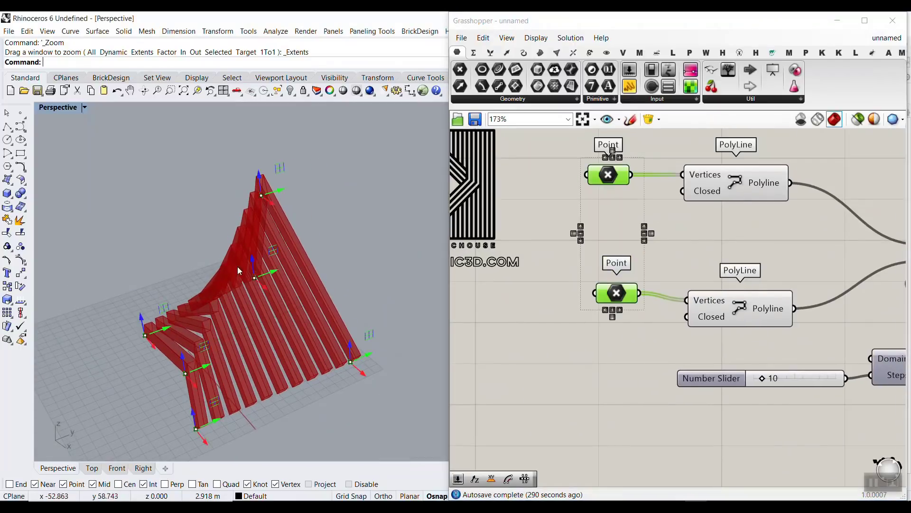
pyautogui.moveTo(143, 290); pyautogui.dragTo(171, 289, button='right')
pyautogui.moveTo(158, 294)
pyautogui.mouseDown()
pyautogui.moveTo(156, 260)
pyautogui.moveTo(159, 282)
pyautogui.mouseUp()
pyautogui.moveTo(328, 193); pyautogui.dragTo(251, 224, button='right')
pyautogui.moveTo(252, 224); pyautogui.dragTo(275, 233)
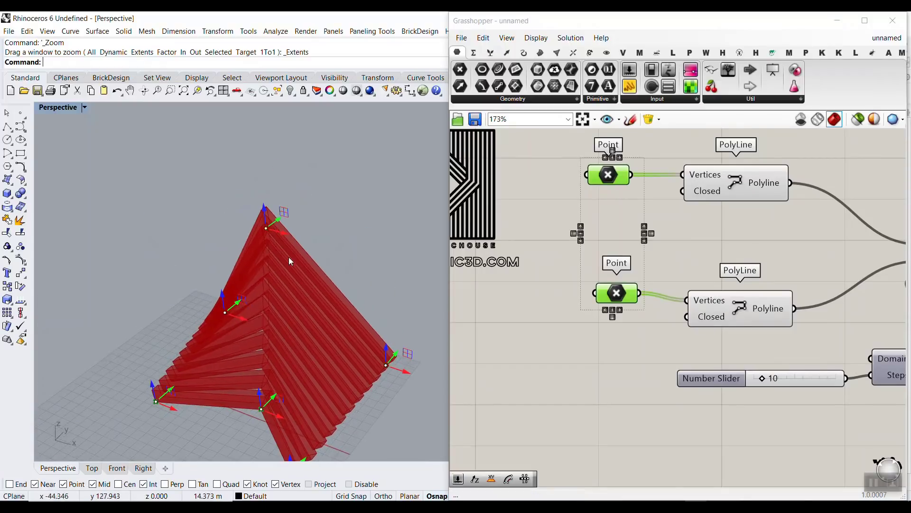
pyautogui.moveTo(400, 375); pyautogui.dragTo(426, 375)
pyautogui.moveTo(190, 320); pyautogui.dragTo(247, 358, button='right')
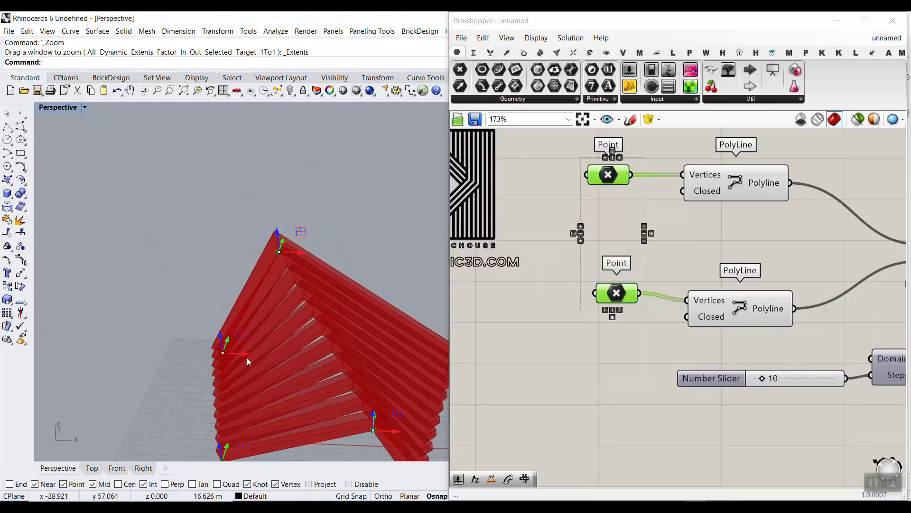
pyautogui.moveTo(210, 352); pyautogui.dragTo(223, 352)
pyautogui.scroll(-6, 725, 263)
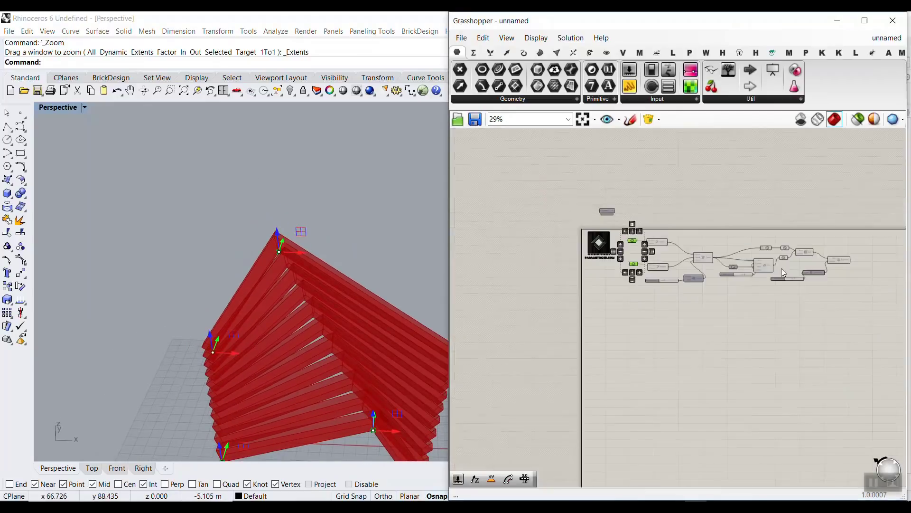
pyautogui.scroll(7, 725, 263)
# Bake Extrude's output into the Rhino model with the default attributes
pyautogui.rightClick(699, 226)
pyautogui.click(720, 242)
pyautogui.click(732, 354)
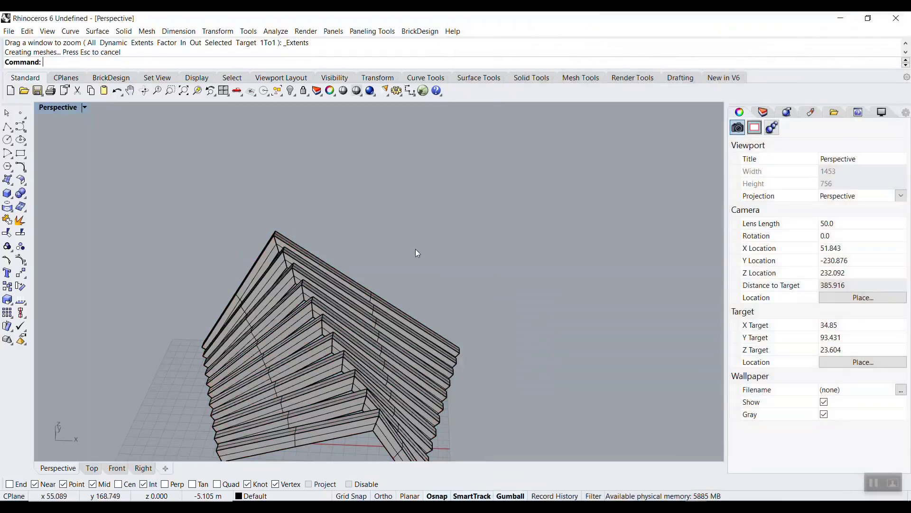
pyautogui.moveTo(415, 249); pyautogui.dragTo(289, 250, button='right')
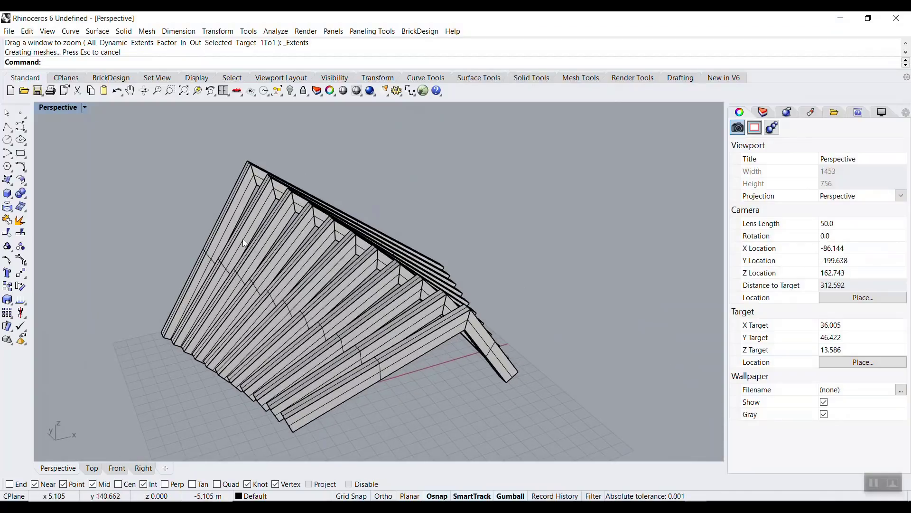
# Switch the Perspective viewport to Artistic display to show the finished roof
pyautogui.click(64, 108)
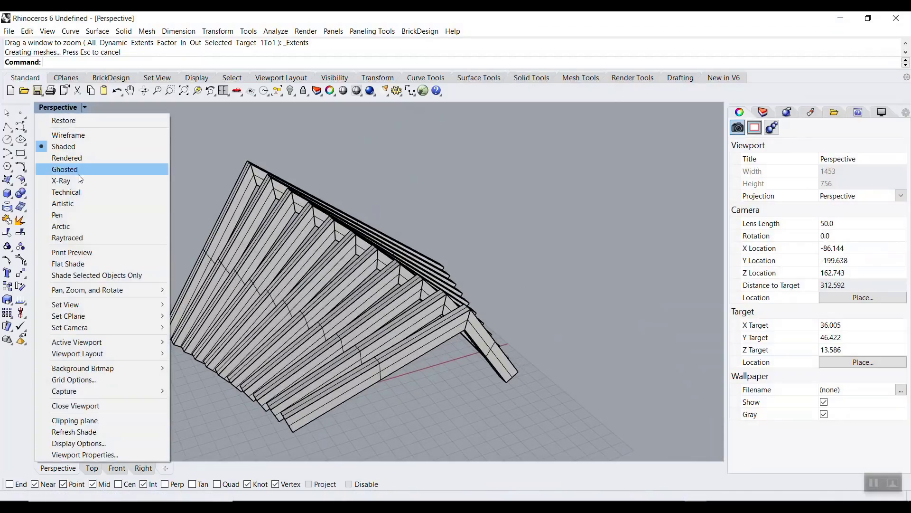
pyautogui.click(77, 202)
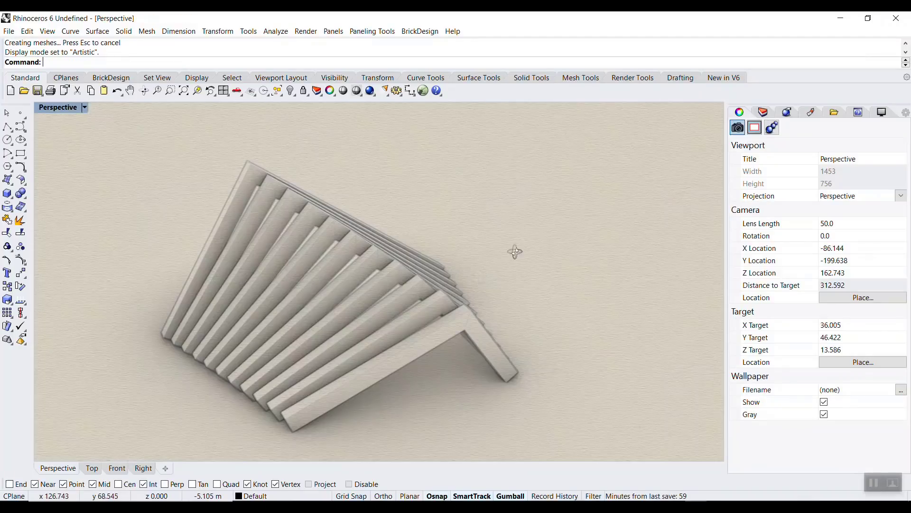
pyautogui.moveTo(515, 253); pyautogui.dragTo(571, 303, button='right')
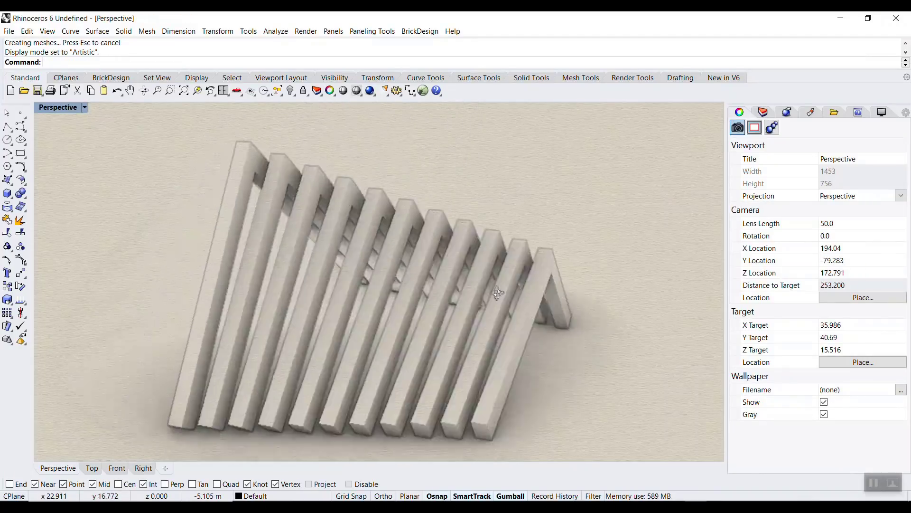